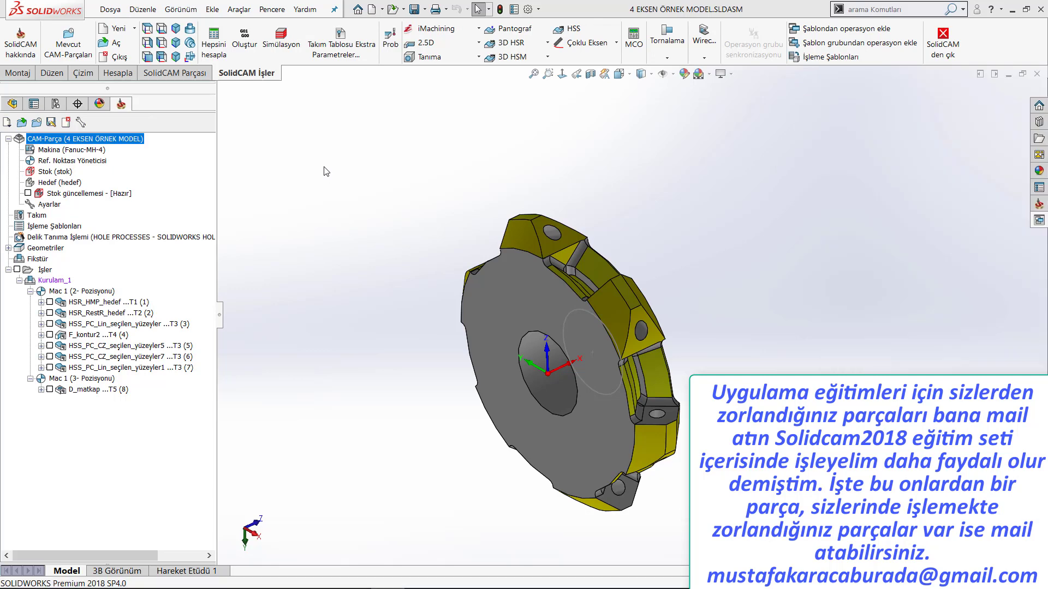
Open the full machine simulation of the disc part and turn it to a front view
{"action": "left_click", "coordinate": [290, 51]}
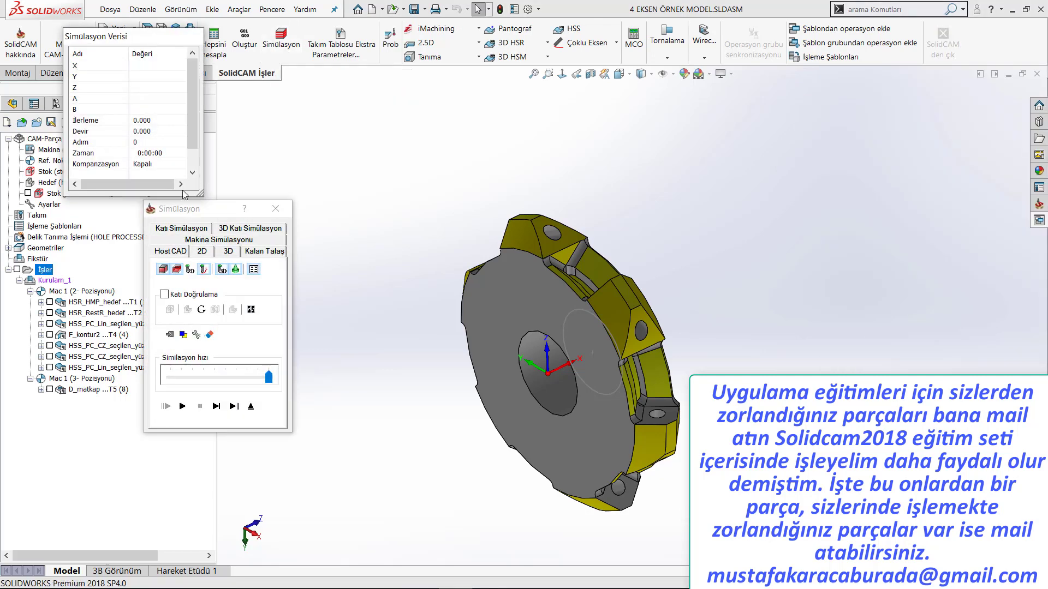
{"action": "left_click", "coordinate": [212, 242]}
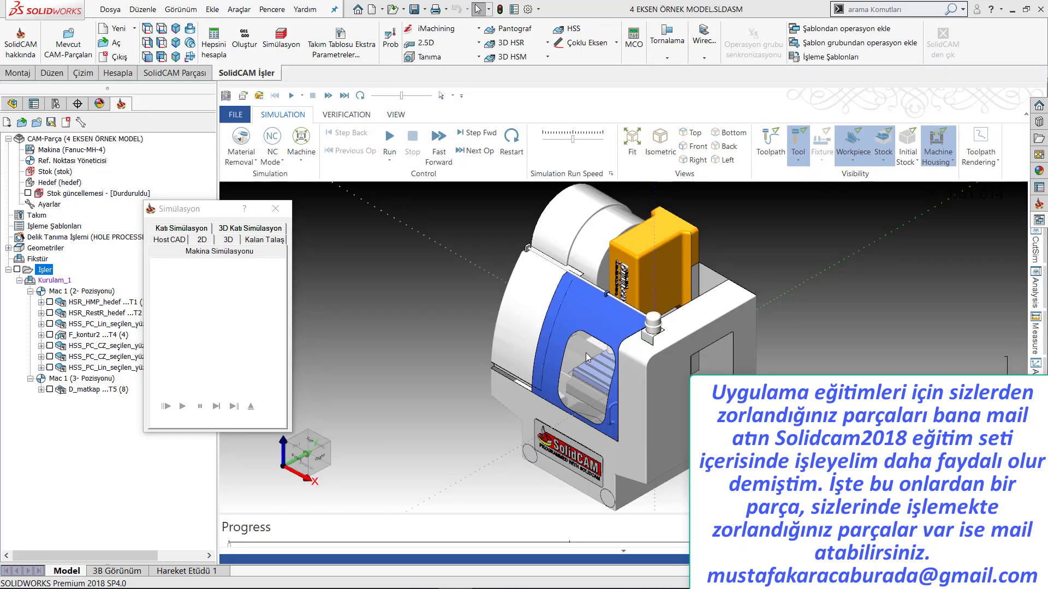
{"action": "middle_click_drag", "start_coordinate": [581, 355], "coordinate": [692, 354]}
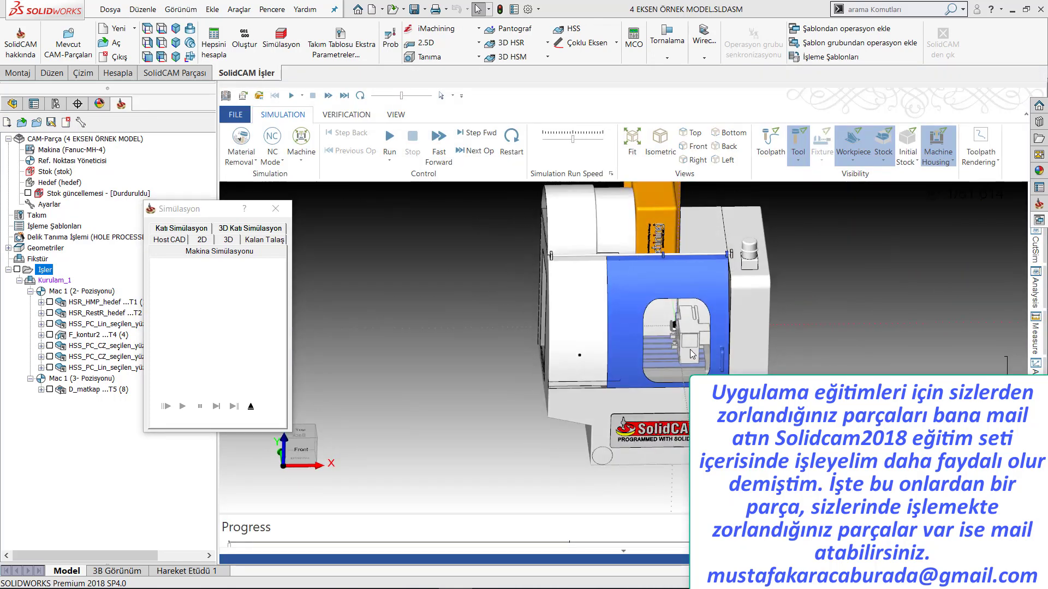
{"action": "scroll", "coordinate": [675, 323], "scroll_direction": "up", "scroll_amount": 1}
{"action": "scroll", "coordinate": [689, 340], "scroll_direction": "up", "scroll_amount": 1}
{"action": "scroll", "coordinate": [690, 341], "scroll_direction": "up", "scroll_amount": 1}
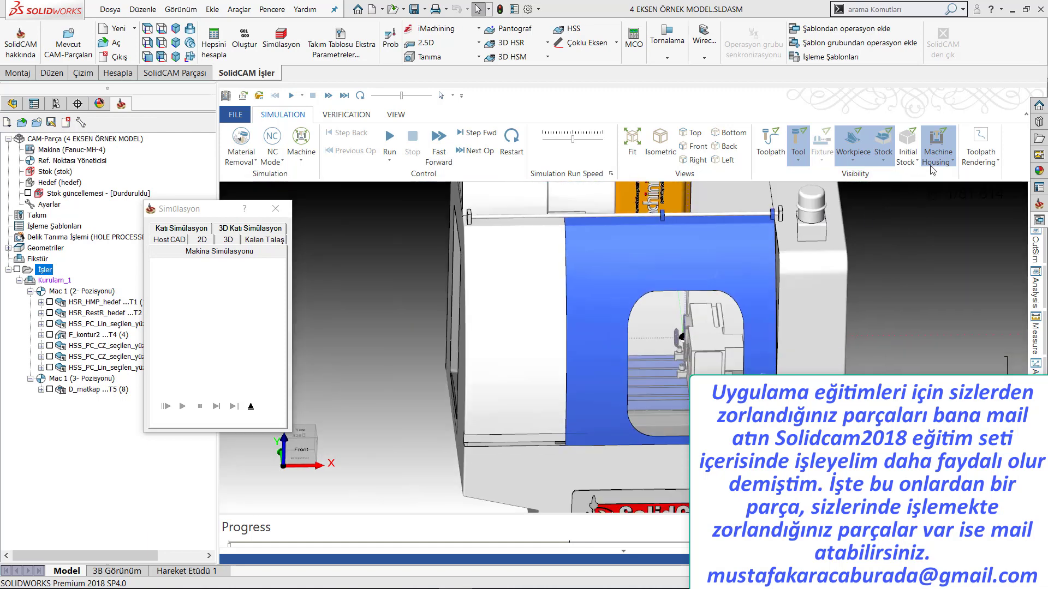
Hide the machine housing, orbit to the rotary table, and start the simulation
{"action": "left_click", "coordinate": [937, 145]}
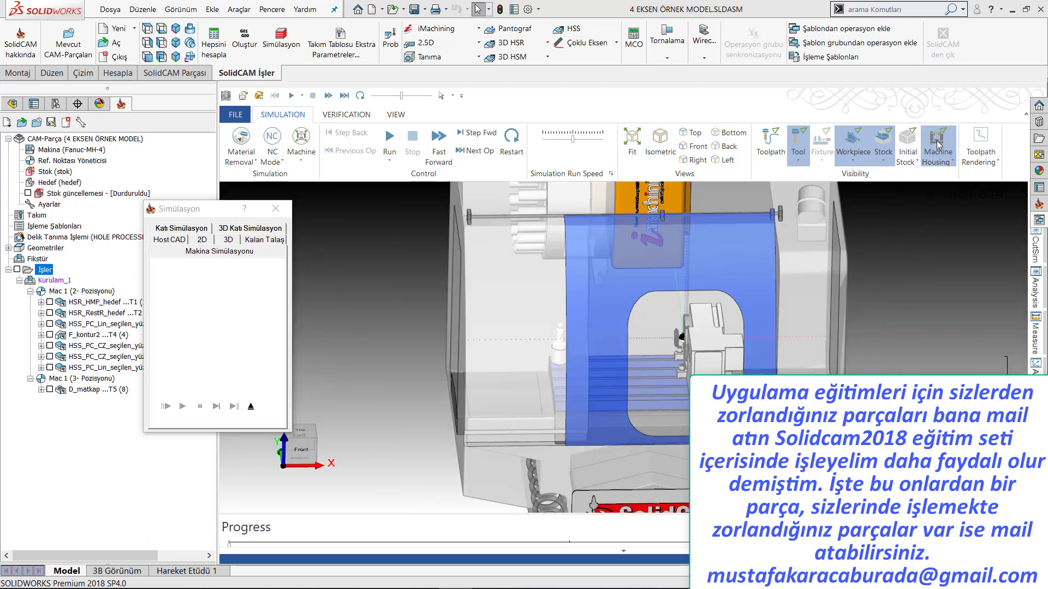
{"action": "left_click", "coordinate": [937, 144]}
{"action": "scroll", "coordinate": [686, 325], "scroll_direction": "up", "scroll_amount": 1}
{"action": "scroll", "coordinate": [646, 315], "scroll_direction": "up", "scroll_amount": 2}
{"action": "scroll", "coordinate": [630, 333], "scroll_direction": "up", "scroll_amount": 1}
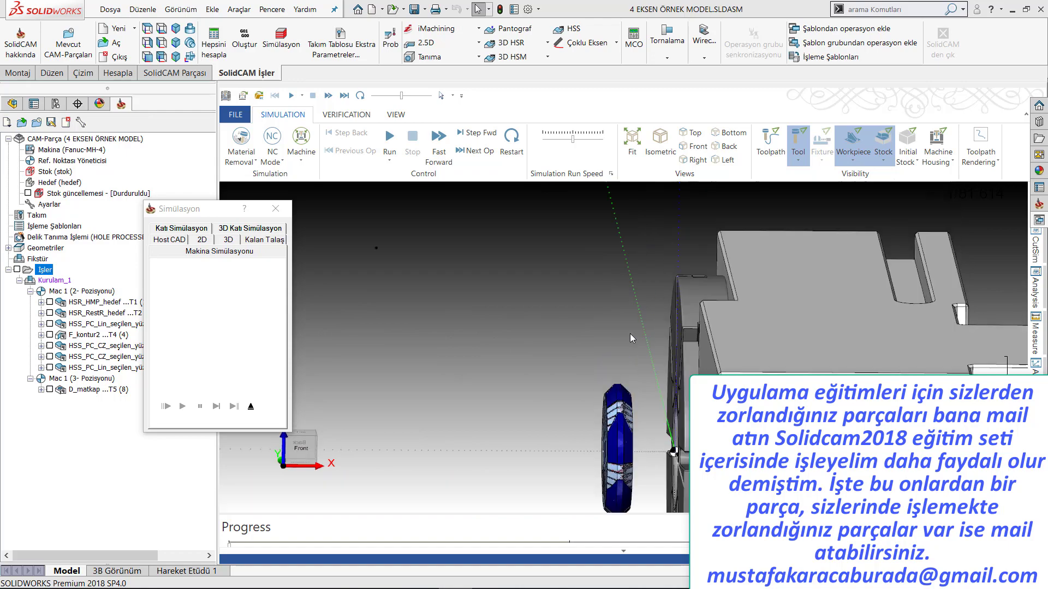
{"action": "mouse_move", "coordinate": [630, 332]}
{"action": "middle_mouse_down"}
{"action": "mouse_move", "coordinate": [676, 339]}
{"action": "mouse_move", "coordinate": [690, 357]}
{"action": "middle_mouse_up"}
{"action": "scroll", "coordinate": [689, 357], "scroll_direction": "down", "scroll_amount": 2}
{"action": "scroll", "coordinate": [530, 312], "scroll_direction": "up", "scroll_amount": 2}
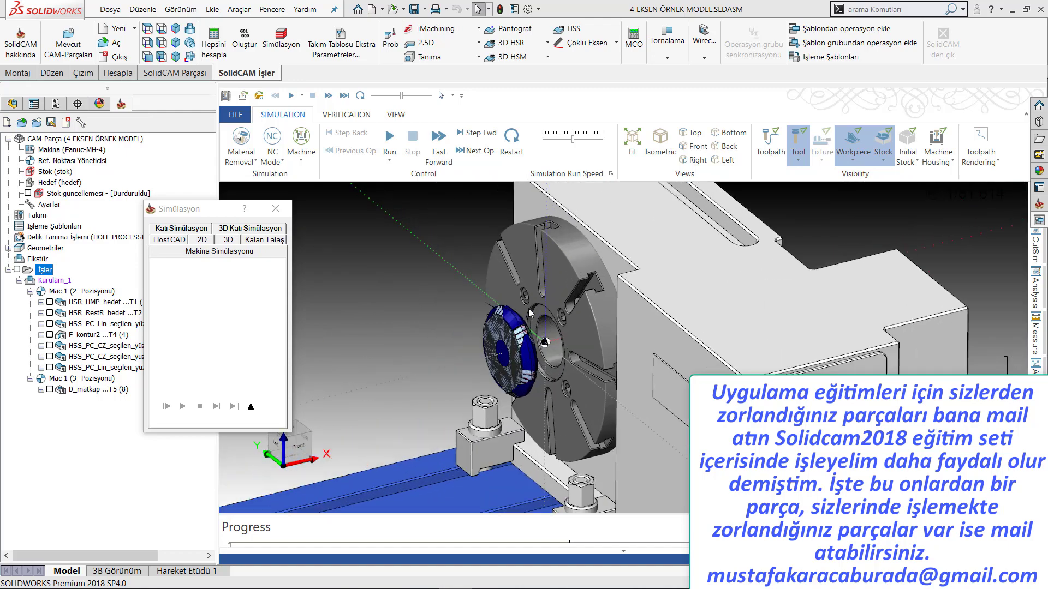
{"action": "left_click", "coordinate": [389, 141]}
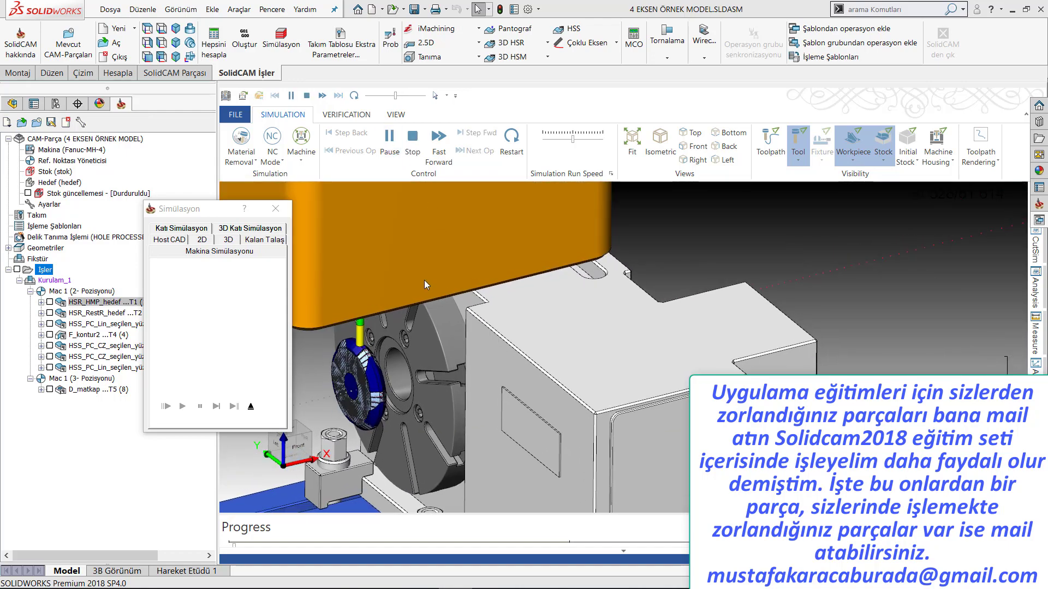
Zoom in and out on the machine while it cuts the disc's roughing passes
{"action": "scroll", "coordinate": [344, 350], "scroll_direction": "up", "scroll_amount": 2}
{"action": "scroll", "coordinate": [343, 349], "scroll_direction": "up", "scroll_amount": 1}
{"action": "scroll", "coordinate": [327, 320], "scroll_direction": "up", "scroll_amount": 1}
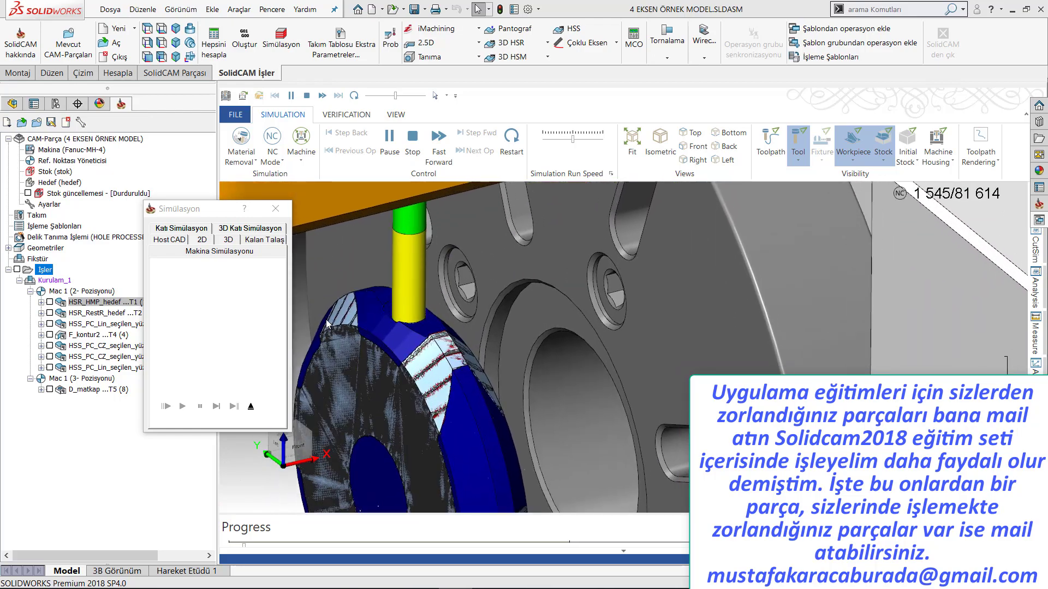
{"action": "scroll", "coordinate": [360, 333], "scroll_direction": "up", "scroll_amount": 1}
{"action": "scroll", "coordinate": [403, 355], "scroll_direction": "up", "scroll_amount": 1}
{"action": "scroll", "coordinate": [395, 350], "scroll_direction": "down", "scroll_amount": 1}
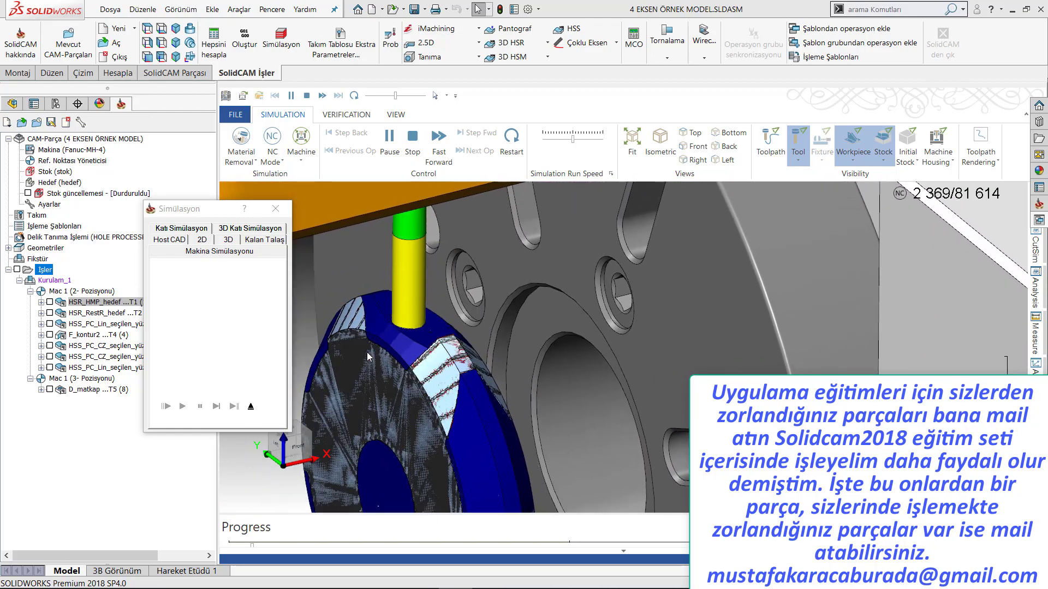
{"action": "scroll", "coordinate": [431, 327], "scroll_direction": "down", "scroll_amount": 2}
{"action": "scroll", "coordinate": [434, 354], "scroll_direction": "down", "scroll_amount": 3}
{"action": "scroll", "coordinate": [372, 401], "scroll_direction": "down", "scroll_amount": 2}
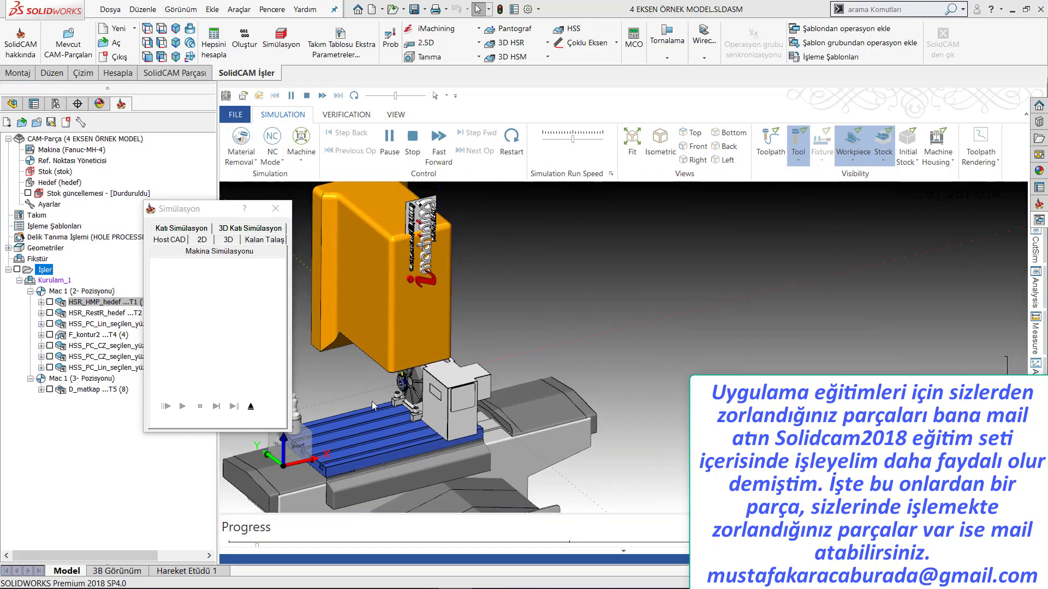
{"action": "scroll", "coordinate": [617, 299], "scroll_direction": "up", "scroll_amount": 5}
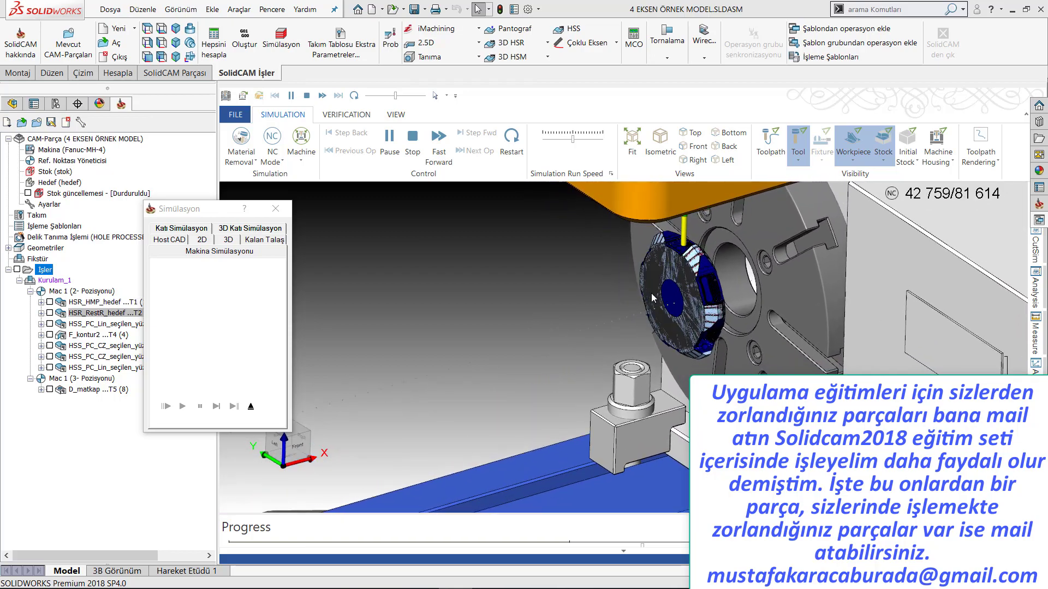
{"action": "scroll", "coordinate": [651, 293], "scroll_direction": "down", "scroll_amount": 10}
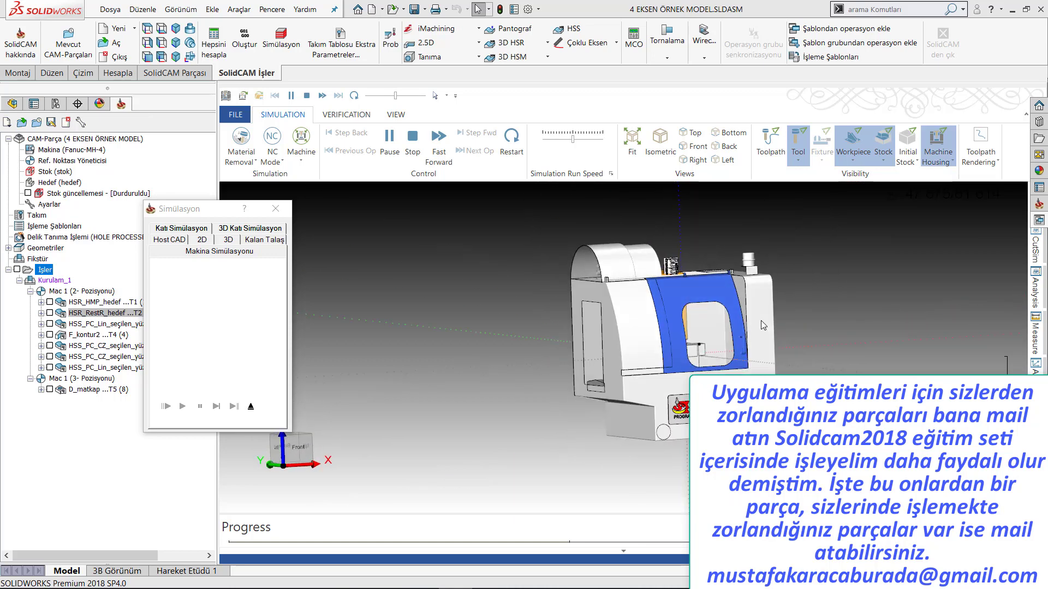
{"action": "mouse_move", "coordinate": [696, 349]}
{"action": "middle_mouse_down"}
{"action": "mouse_move", "coordinate": [640, 342]}
{"action": "mouse_move", "coordinate": [667, 345]}
{"action": "middle_mouse_up"}
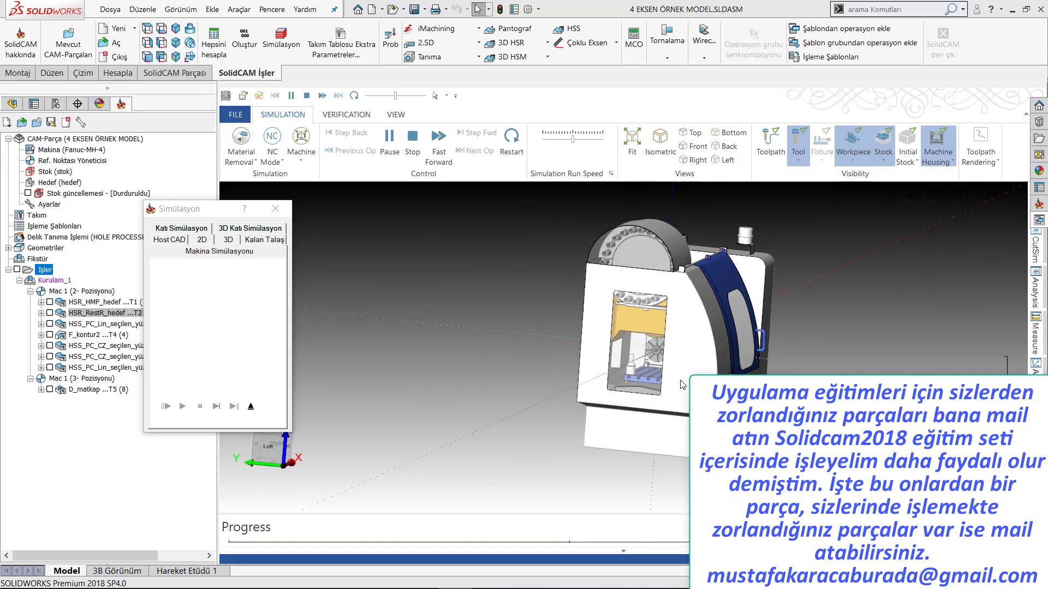
{"action": "scroll", "coordinate": [667, 345], "scroll_direction": "up", "scroll_amount": 3}
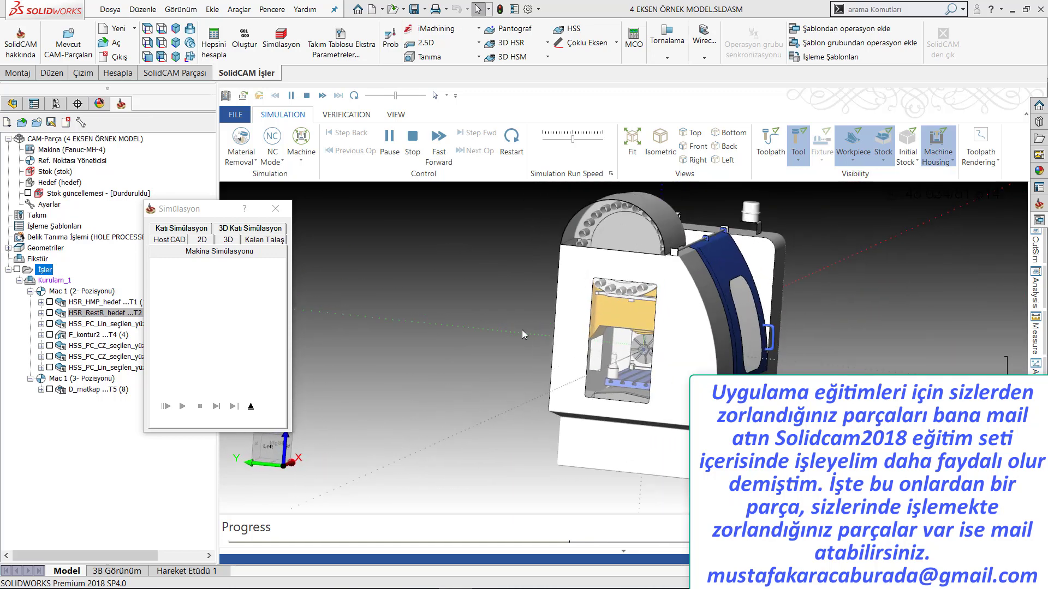
{"action": "middle_click_drag", "start_coordinate": [521, 330], "coordinate": [734, 348]}
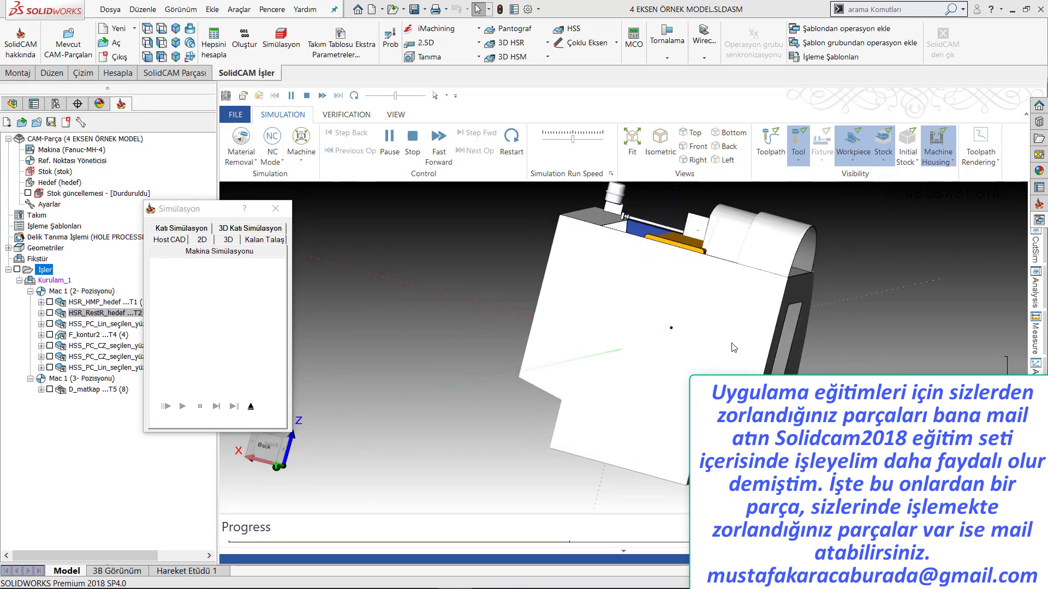
{"action": "mouse_move", "coordinate": [432, 321]}
{"action": "middle_mouse_down"}
{"action": "mouse_move", "coordinate": [490, 302]}
{"action": "mouse_move", "coordinate": [680, 338]}
{"action": "middle_mouse_up"}
{"action": "scroll", "coordinate": [679, 339], "scroll_direction": "up", "scroll_amount": 2}
{"action": "scroll", "coordinate": [678, 328], "scroll_direction": "up", "scroll_amount": 1}
{"action": "scroll", "coordinate": [676, 323], "scroll_direction": "up", "scroll_amount": 2}
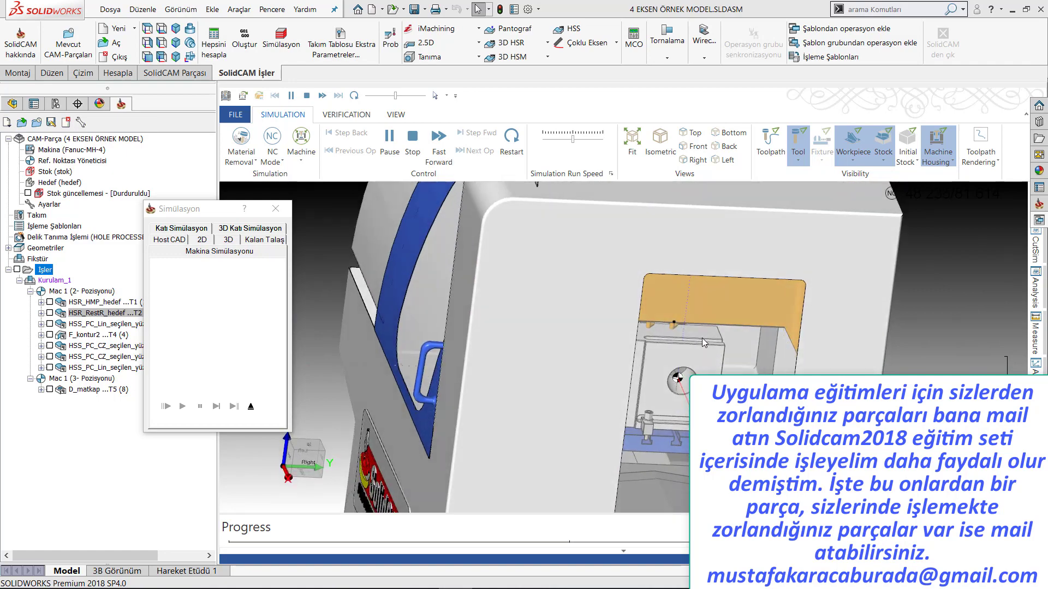
{"action": "scroll", "coordinate": [693, 336], "scroll_direction": "up", "scroll_amount": 1}
{"action": "scroll", "coordinate": [630, 350], "scroll_direction": "down", "scroll_amount": 3}
{"action": "mouse_move", "coordinate": [631, 350]}
{"action": "middle_mouse_down"}
{"action": "mouse_move", "coordinate": [800, 344]}
{"action": "mouse_move", "coordinate": [826, 360]}
{"action": "mouse_move", "coordinate": [850, 347]}
{"action": "mouse_move", "coordinate": [806, 266]}
{"action": "middle_mouse_up"}
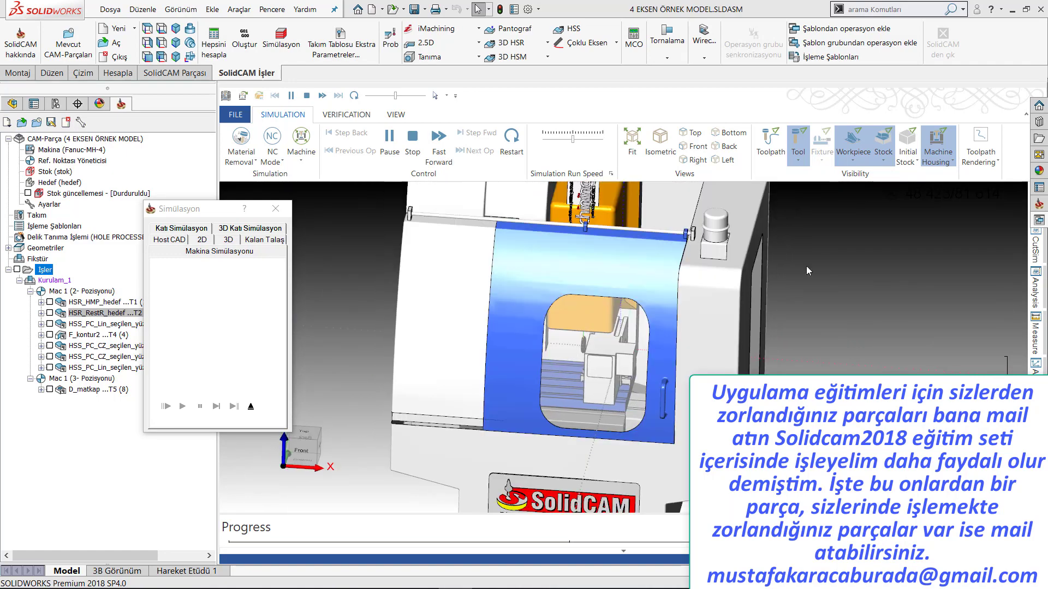
Make the machine housing see-through and adjust the simulation run speed
{"action": "left_click", "coordinate": [938, 143]}
{"action": "scroll", "coordinate": [672, 339], "scroll_direction": "up", "scroll_amount": 5}
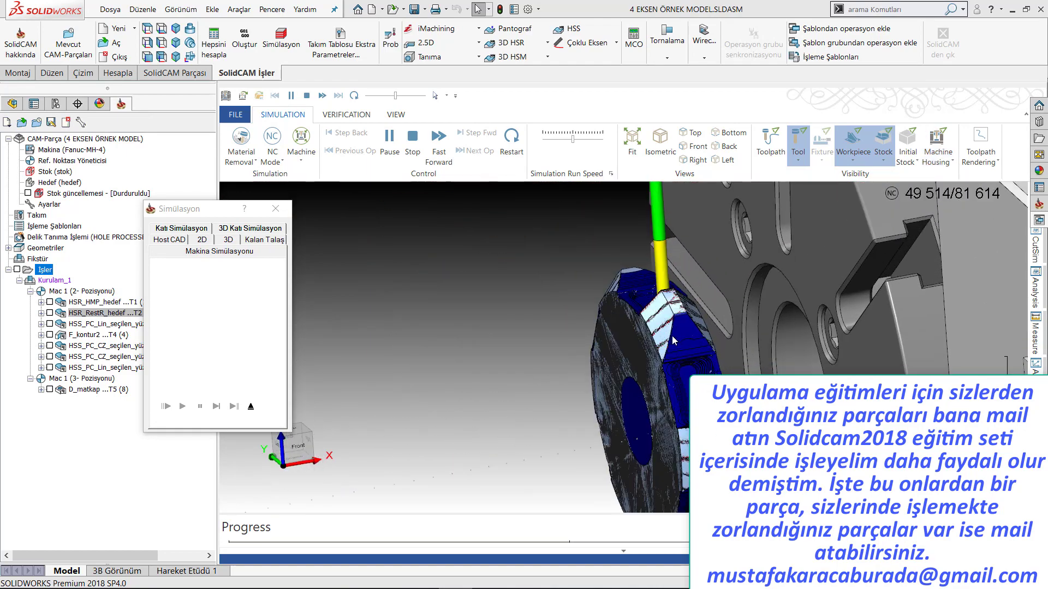
{"action": "scroll", "coordinate": [654, 323], "scroll_direction": "up", "scroll_amount": 3}
{"action": "middle_click_drag", "start_coordinate": [652, 320], "coordinate": [686, 326]}
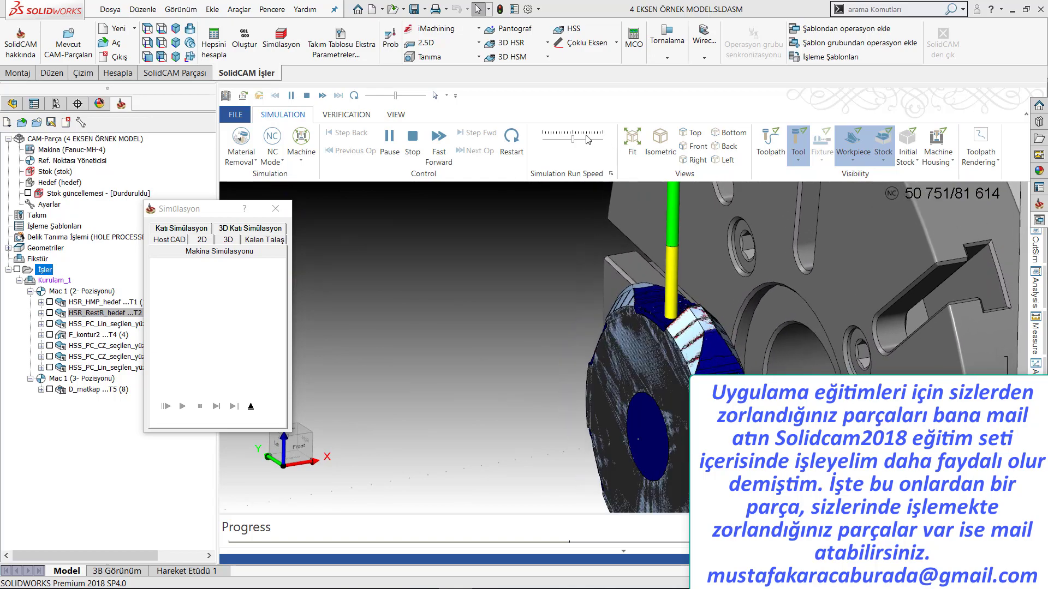
{"action": "left_click_drag", "start_coordinate": [572, 139], "coordinate": [602, 139]}
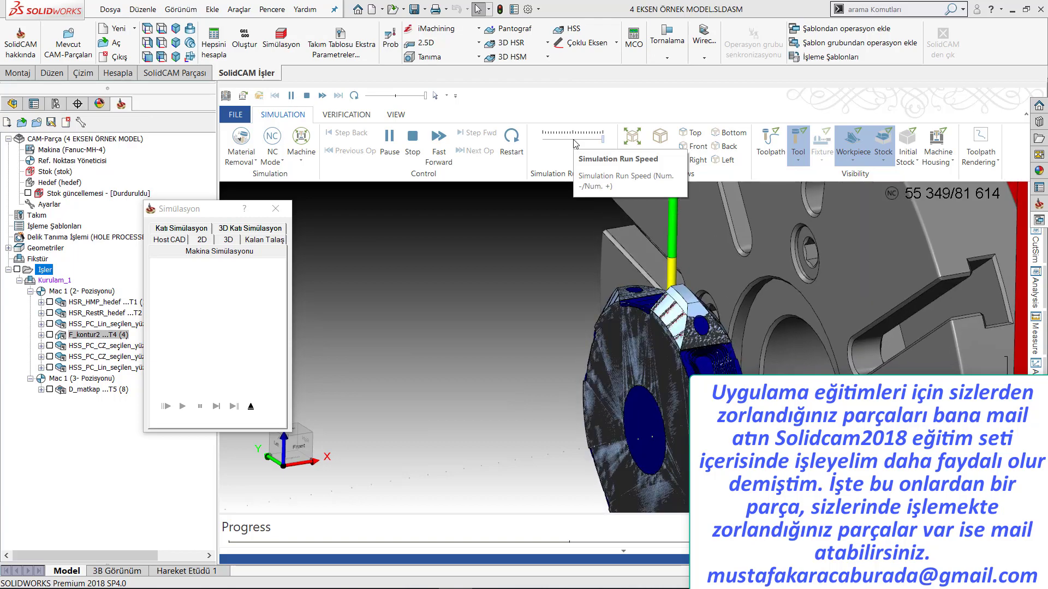
{"action": "left_click", "coordinate": [573, 140]}
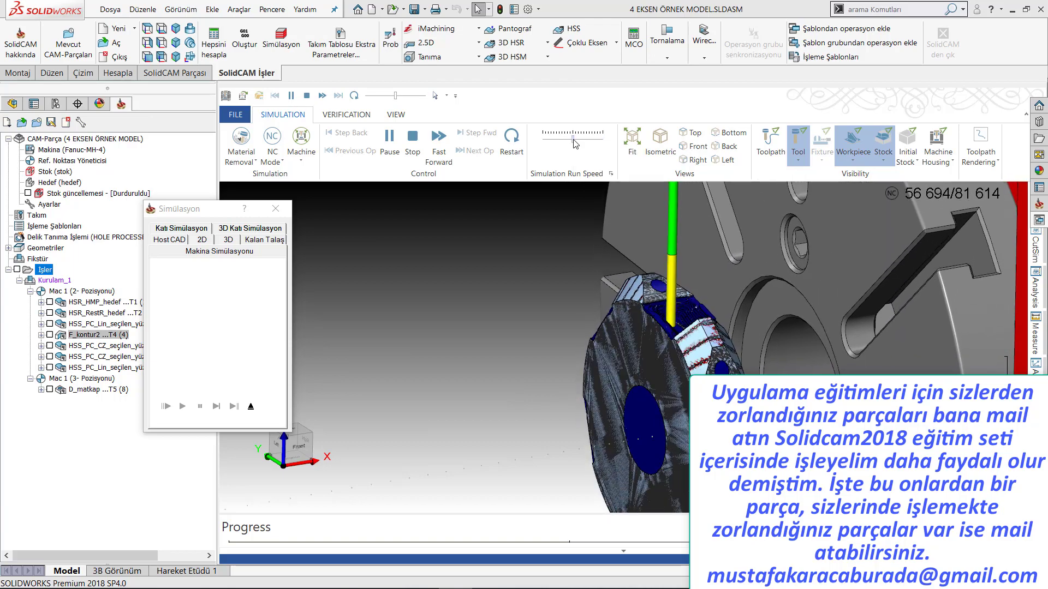
Zoom and tilt the machine view to watch the tool cutting the disc
{"action": "scroll", "coordinate": [621, 278], "scroll_direction": "down", "scroll_amount": 3}
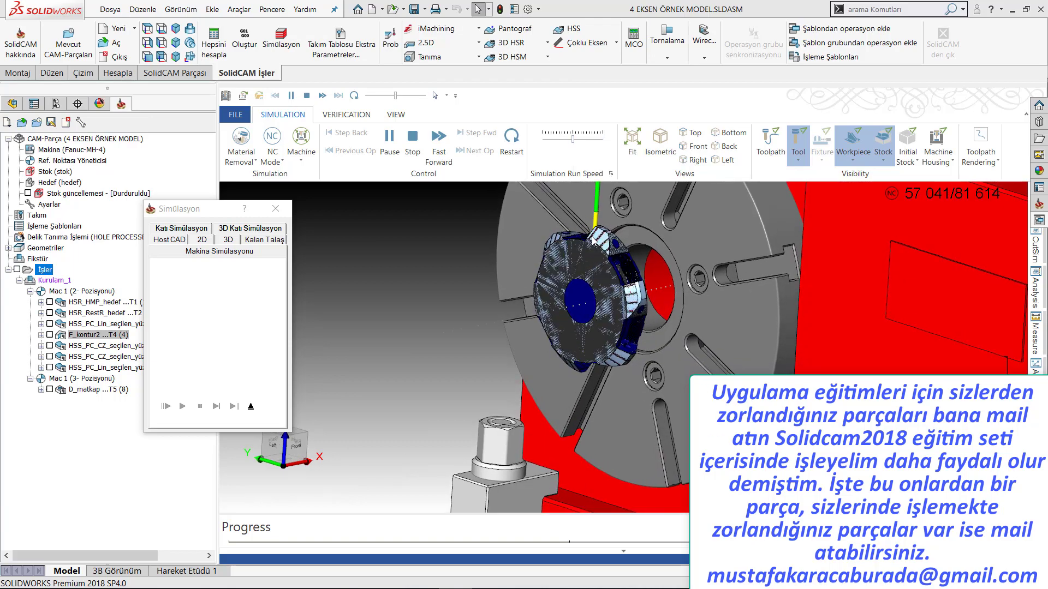
{"action": "scroll", "coordinate": [591, 255], "scroll_direction": "down", "scroll_amount": 2}
{"action": "scroll", "coordinate": [598, 267], "scroll_direction": "down", "scroll_amount": 2}
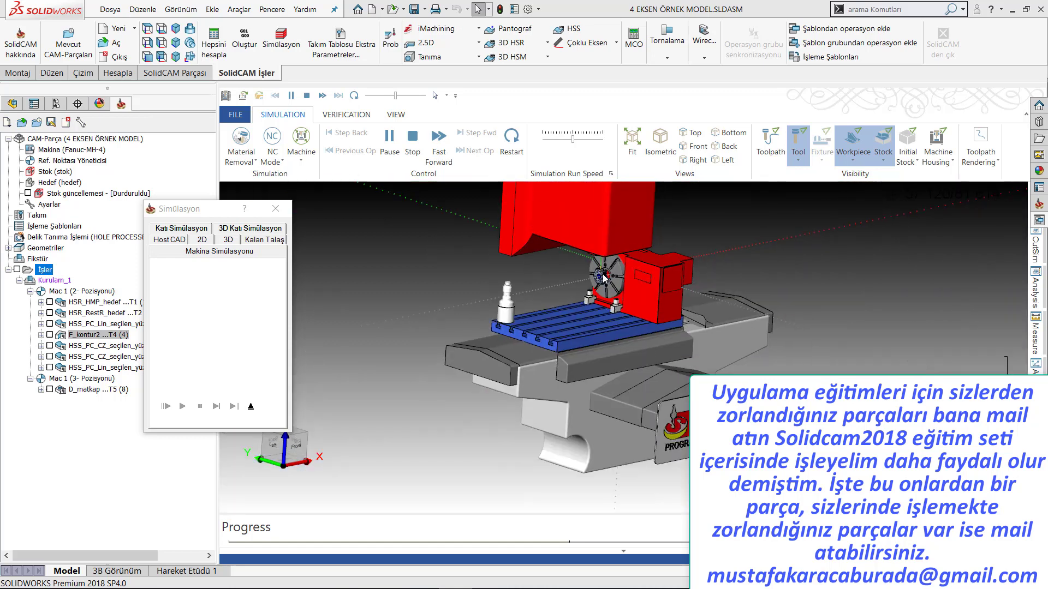
{"action": "scroll", "coordinate": [605, 281], "scroll_direction": "down", "scroll_amount": 2}
{"action": "scroll", "coordinate": [612, 295], "scroll_direction": "down", "scroll_amount": 1}
{"action": "scroll", "coordinate": [612, 295], "scroll_direction": "up", "scroll_amount": 1}
{"action": "scroll", "coordinate": [601, 299], "scroll_direction": "up", "scroll_amount": 2}
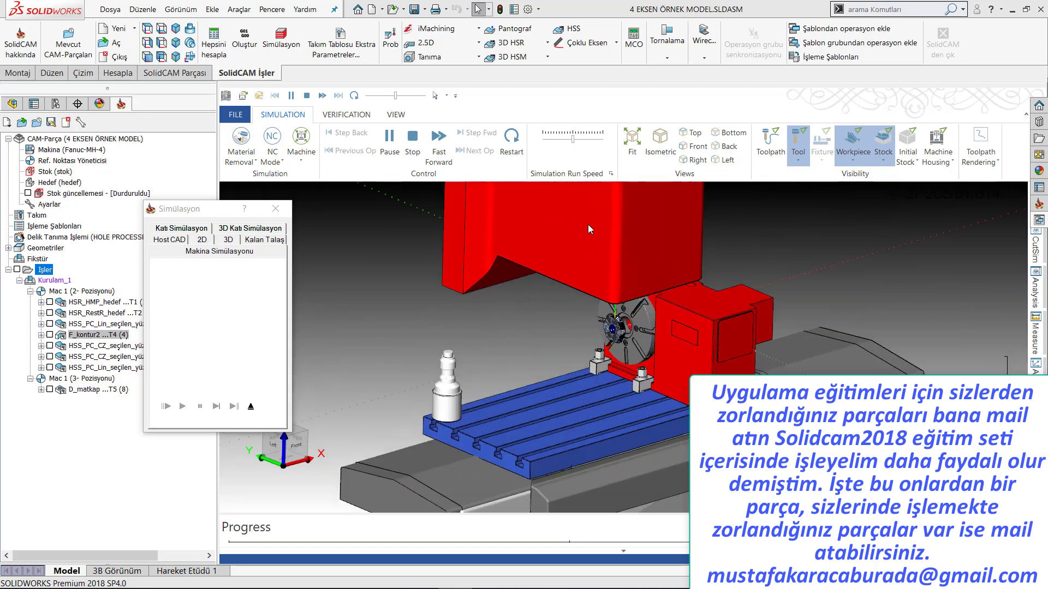
{"action": "scroll", "coordinate": [590, 304], "scroll_direction": "up", "scroll_amount": 1}
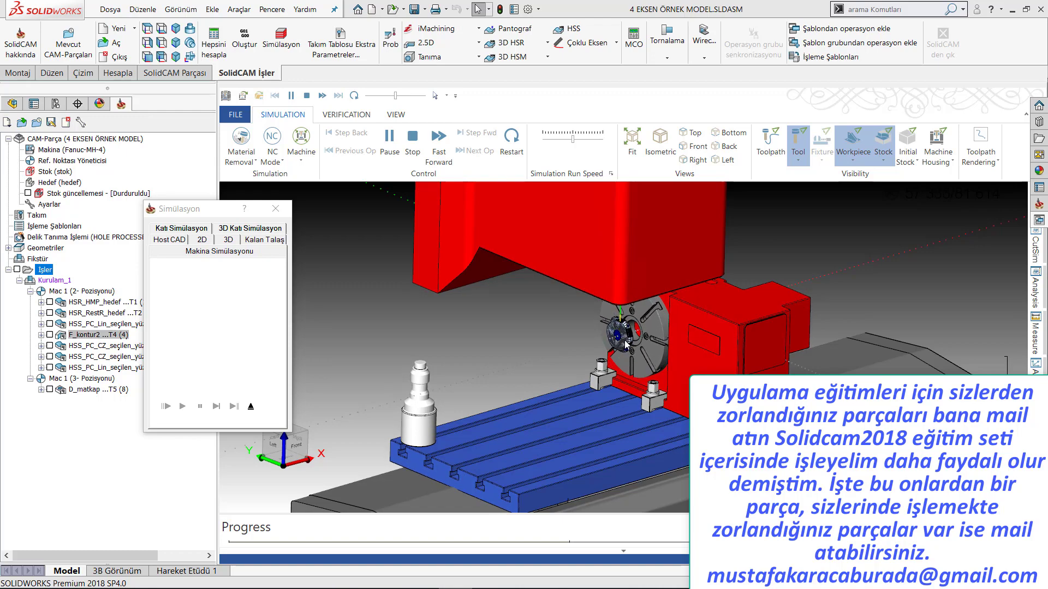
{"action": "scroll", "coordinate": [626, 344], "scroll_direction": "up", "scroll_amount": 2}
{"action": "scroll", "coordinate": [628, 341], "scroll_direction": "up", "scroll_amount": 1}
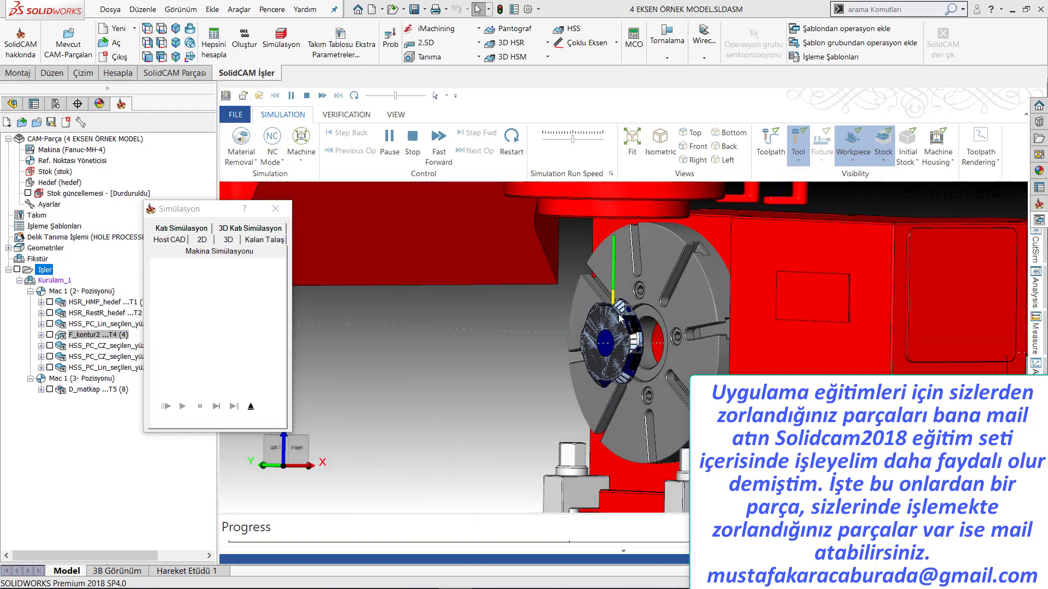
{"action": "mouse_move", "coordinate": [627, 339]}
{"action": "middle_mouse_down"}
{"action": "mouse_move", "coordinate": [629, 323]}
{"action": "mouse_move", "coordinate": [516, 323]}
{"action": "mouse_move", "coordinate": [632, 326]}
{"action": "middle_mouse_up"}
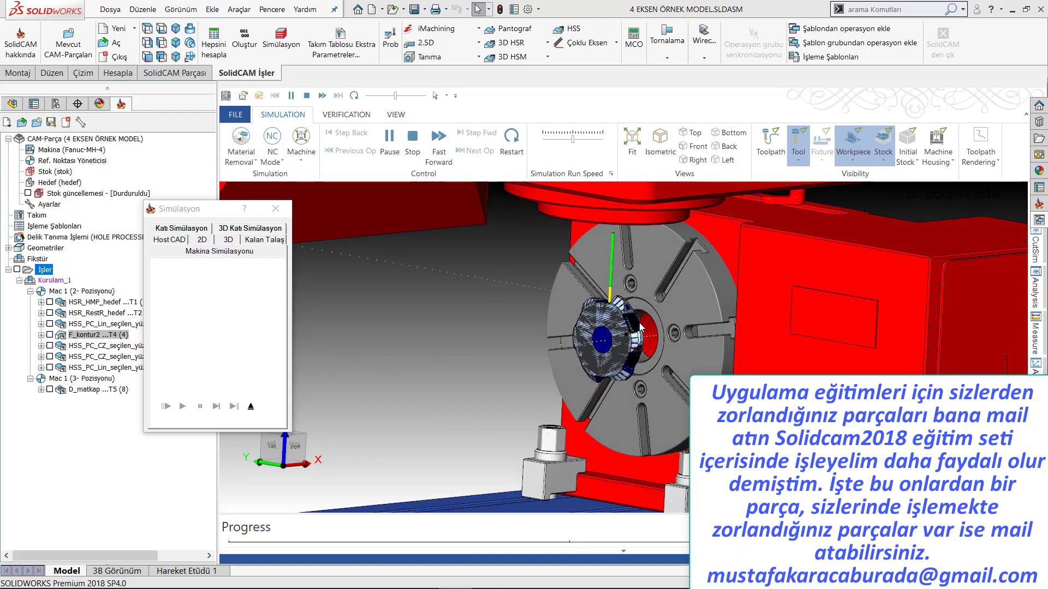
{"action": "mouse_move", "coordinate": [633, 328]}
{"action": "middle_mouse_down"}
{"action": "mouse_move", "coordinate": [615, 329]}
{"action": "mouse_move", "coordinate": [629, 335]}
{"action": "middle_mouse_up"}
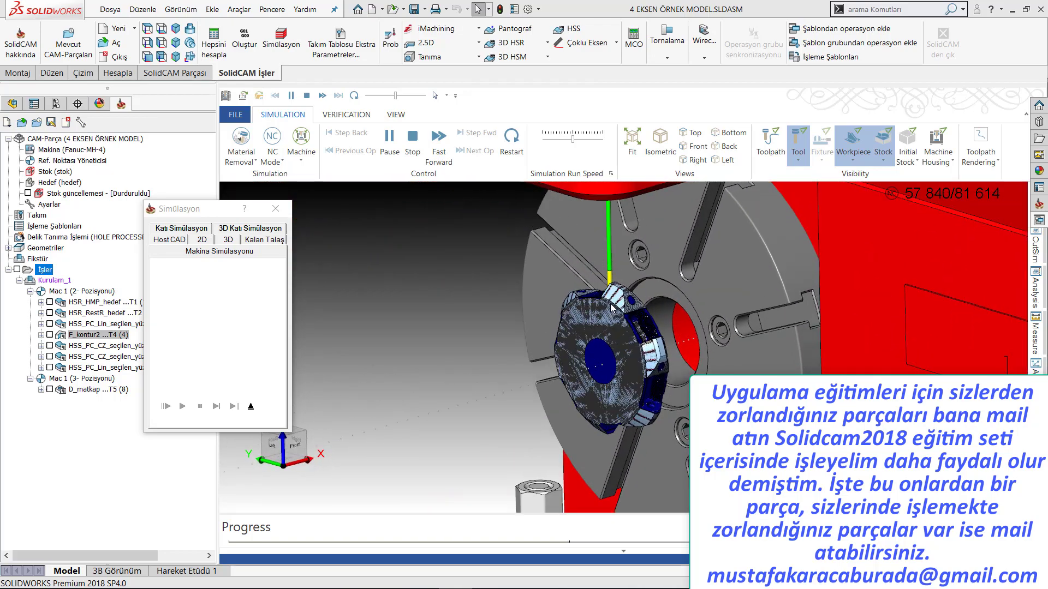
{"action": "scroll", "coordinate": [612, 309], "scroll_direction": "up", "scroll_amount": 2}
{"action": "scroll", "coordinate": [612, 307], "scroll_direction": "up", "scroll_amount": 2}
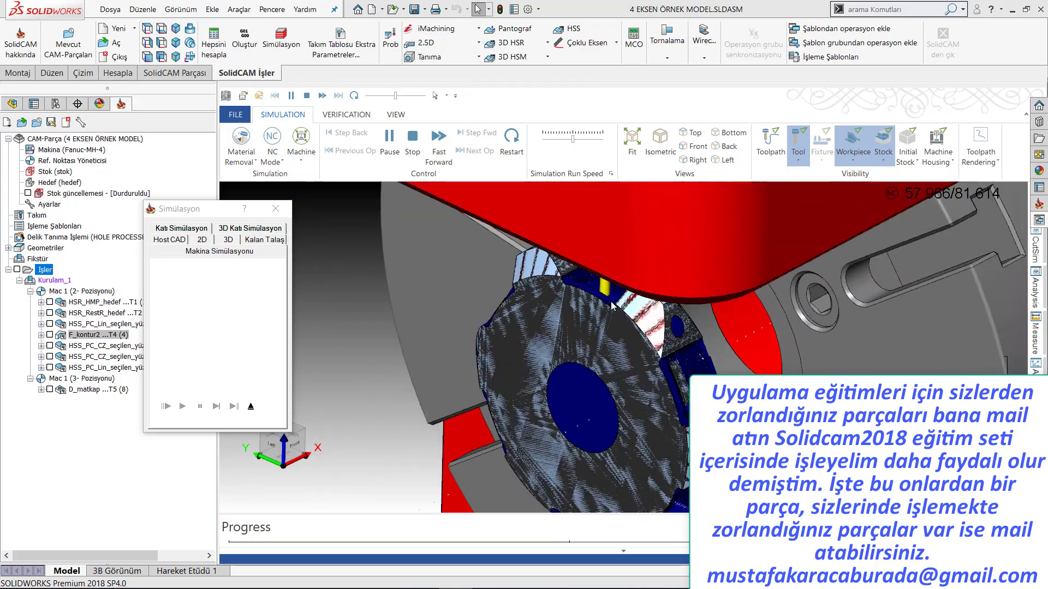
{"action": "scroll", "coordinate": [619, 303], "scroll_direction": "up", "scroll_amount": 1}
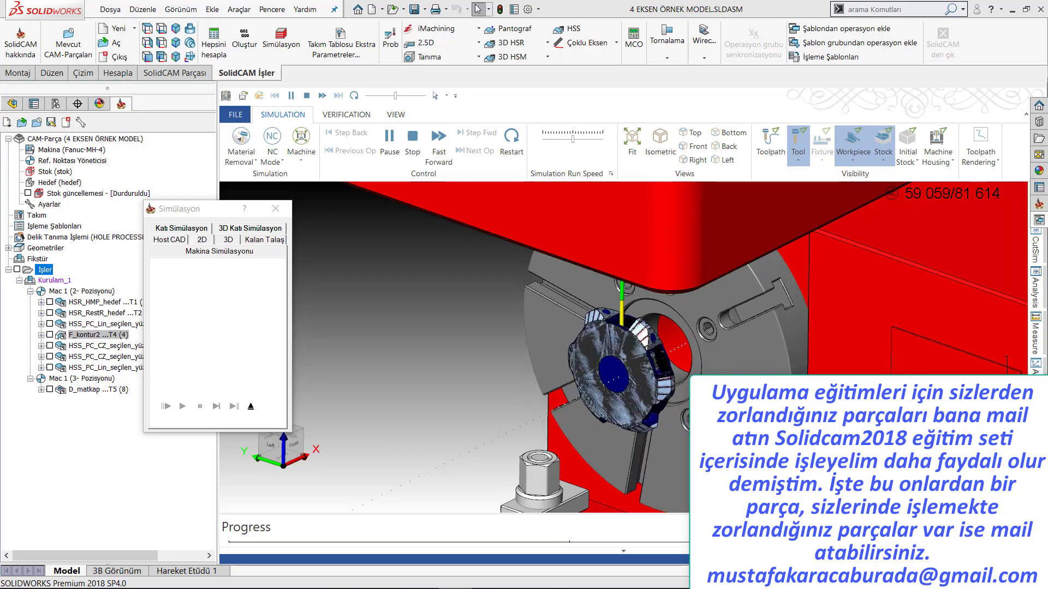
Rotate the view to inspect the whole part and chuck from several angles
{"action": "scroll", "coordinate": [659, 387], "scroll_direction": "up", "scroll_amount": 5}
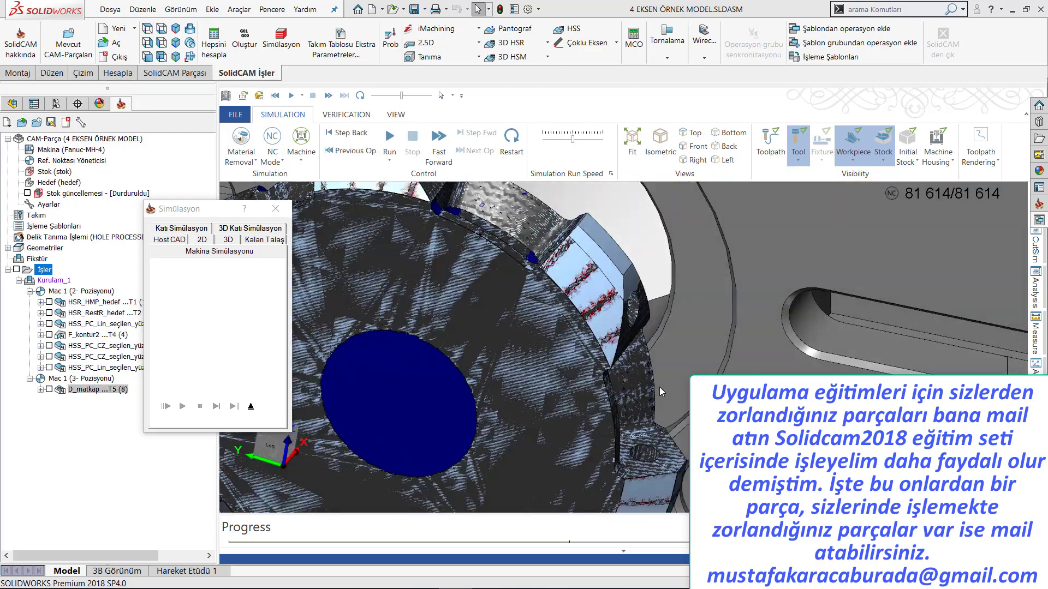
{"action": "left_click_drag", "start_coordinate": [659, 387], "coordinate": [537, 362]}
{"action": "scroll", "coordinate": [601, 377], "scroll_direction": "down", "scroll_amount": 5}
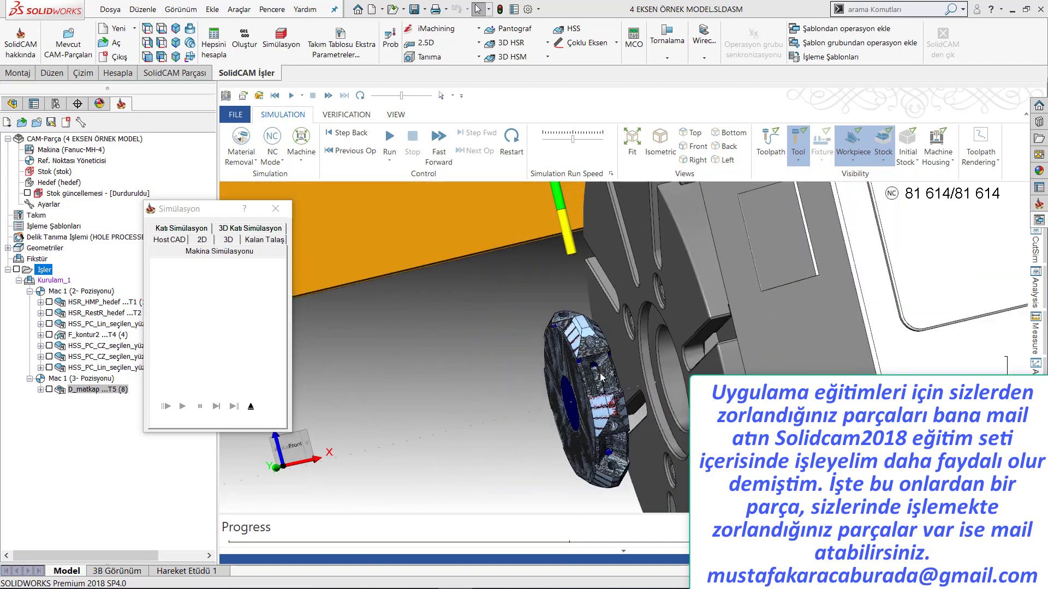
{"action": "scroll", "coordinate": [601, 377], "scroll_direction": "down", "scroll_amount": 3}
{"action": "left_click_drag", "start_coordinate": [600, 377], "coordinate": [658, 401]}
{"action": "scroll", "coordinate": [658, 401], "scroll_direction": "down", "scroll_amount": 2}
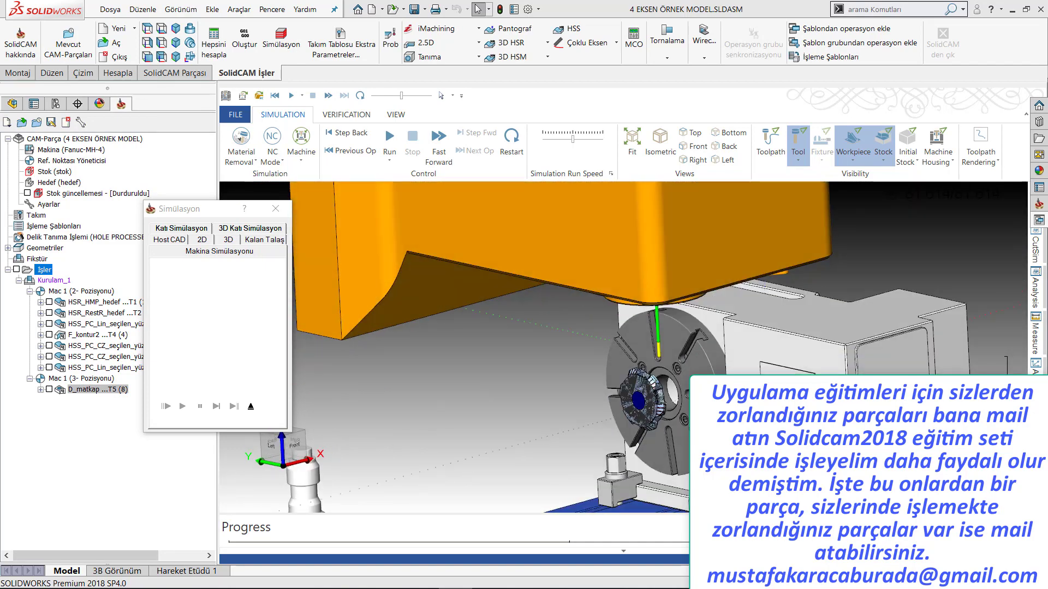
{"action": "scroll", "coordinate": [693, 431], "scroll_direction": "up", "scroll_amount": 2}
{"action": "scroll", "coordinate": [694, 431], "scroll_direction": "up", "scroll_amount": 2}
{"action": "left_click_drag", "start_coordinate": [663, 396], "coordinate": [706, 423]}
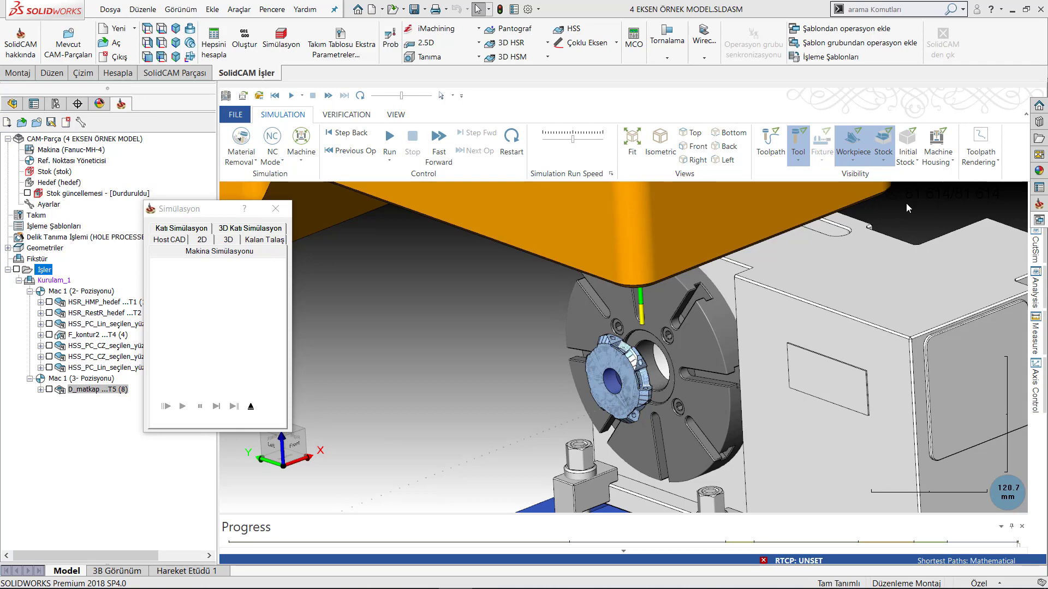
Set Stock visibility to Hide and orbit around the machined workpiece
{"action": "left_click", "coordinate": [881, 160]}
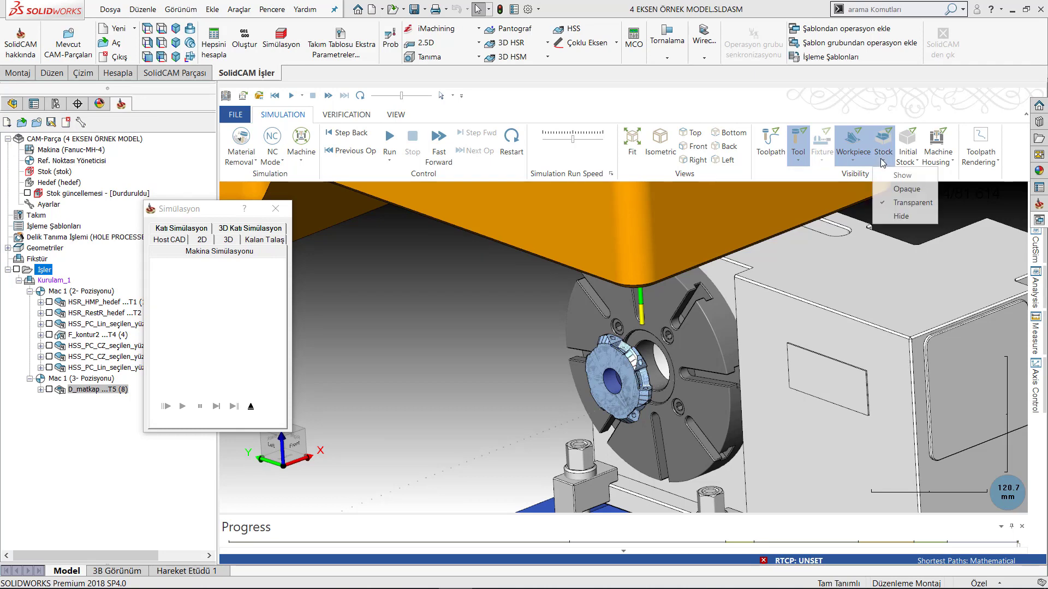
{"action": "left_click", "coordinate": [901, 216]}
{"action": "scroll", "coordinate": [645, 332], "scroll_direction": "up", "scroll_amount": 3}
{"action": "scroll", "coordinate": [600, 369], "scroll_direction": "up", "scroll_amount": 3}
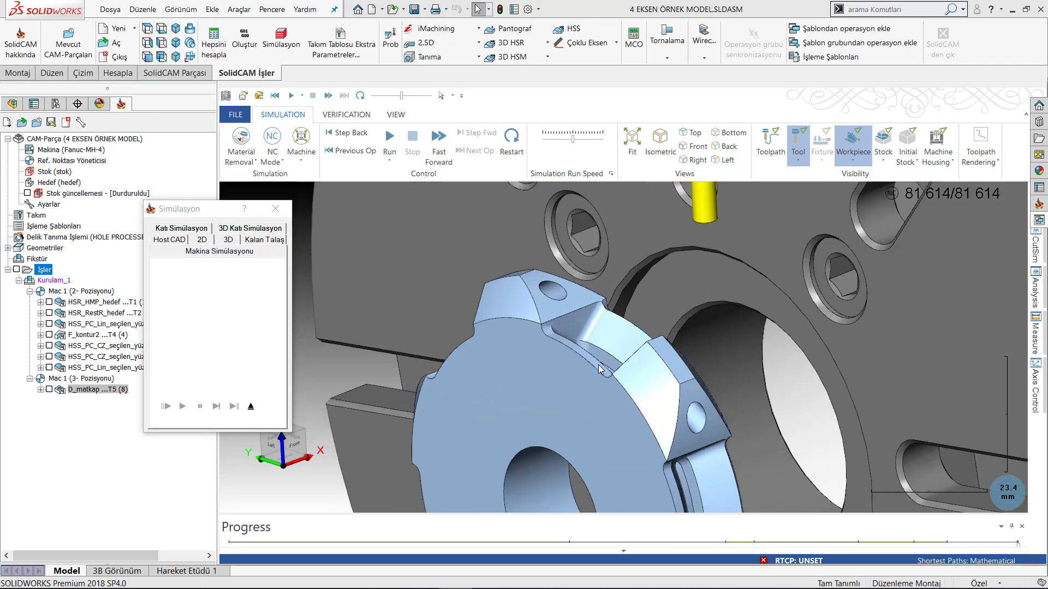
{"action": "mouse_move", "coordinate": [600, 369]}
{"action": "middle_mouse_down"}
{"action": "mouse_move", "coordinate": [564, 374]}
{"action": "mouse_move", "coordinate": [545, 363]}
{"action": "mouse_move", "coordinate": [557, 375]}
{"action": "mouse_move", "coordinate": [885, 345]}
{"action": "middle_mouse_up"}
{"action": "scroll", "coordinate": [663, 364], "scroll_direction": "down", "scroll_amount": 3}
{"action": "scroll", "coordinate": [664, 364], "scroll_direction": "down", "scroll_amount": 2}
Zoom and orbit around the workpiece to a near-front view of the chuck
{"action": "scroll", "coordinate": [653, 375], "scroll_direction": "up", "scroll_amount": 2}
{"action": "scroll", "coordinate": [670, 352], "scroll_direction": "up", "scroll_amount": 2}
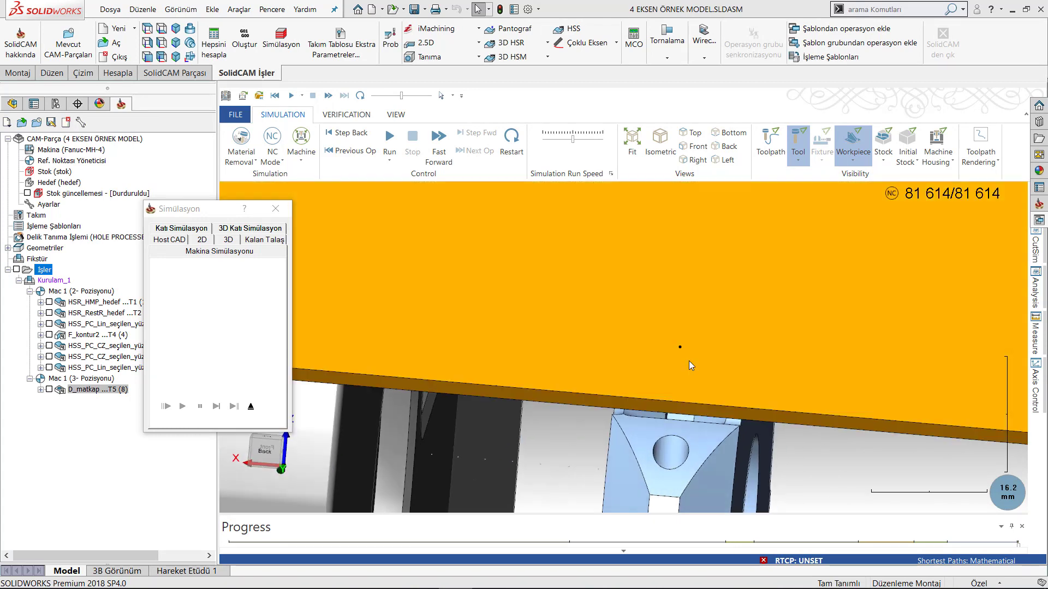
{"action": "scroll", "coordinate": [689, 361], "scroll_direction": "up", "scroll_amount": 1}
{"action": "scroll", "coordinate": [692, 361], "scroll_direction": "up", "scroll_amount": 2}
{"action": "scroll", "coordinate": [692, 347], "scroll_direction": "down", "scroll_amount": 2}
{"action": "scroll", "coordinate": [688, 360], "scroll_direction": "down", "scroll_amount": 1}
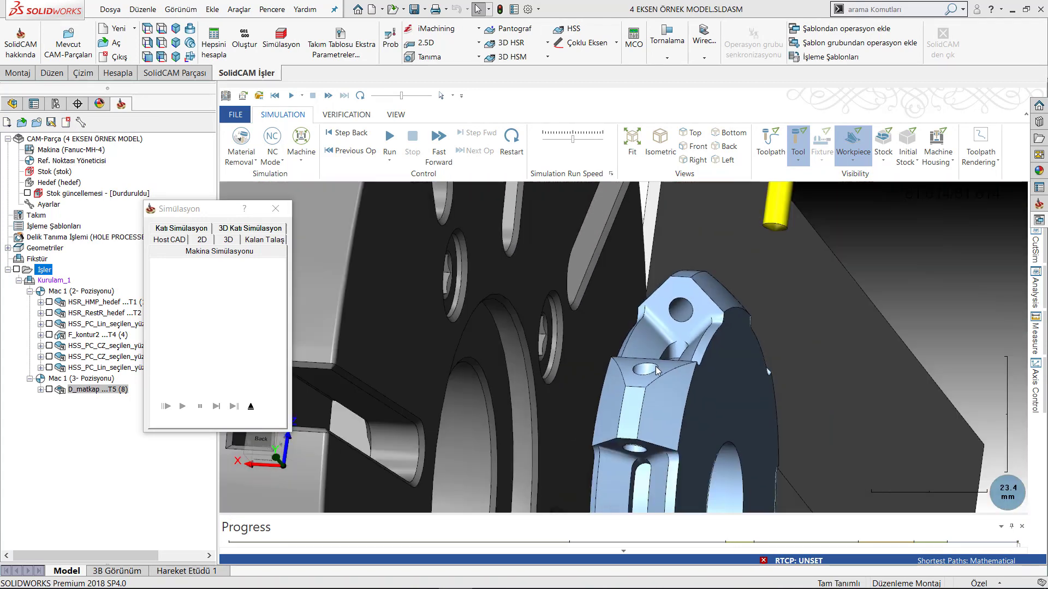
{"action": "scroll", "coordinate": [679, 382], "scroll_direction": "down", "scroll_amount": 1}
{"action": "scroll", "coordinate": [675, 394], "scroll_direction": "down", "scroll_amount": 1}
{"action": "middle_click_drag", "start_coordinate": [656, 386], "coordinate": [374, 389]}
{"action": "scroll", "coordinate": [873, 353], "scroll_direction": "down", "scroll_amount": 3}
{"action": "scroll", "coordinate": [862, 349], "scroll_direction": "down", "scroll_amount": 2}
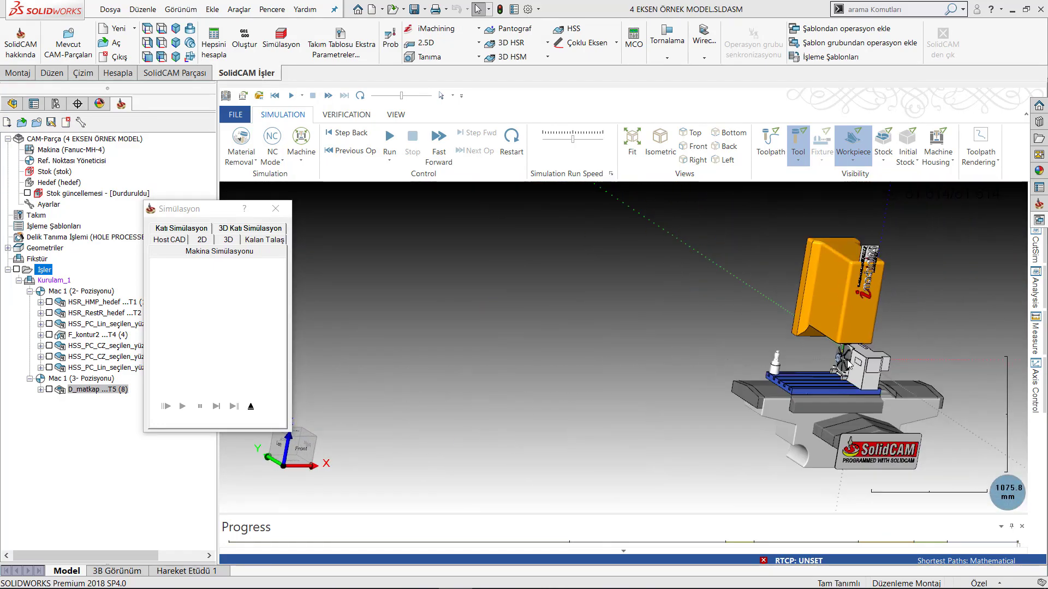
{"action": "scroll", "coordinate": [845, 345], "scroll_direction": "up", "scroll_amount": 2}
{"action": "scroll", "coordinate": [927, 338], "scroll_direction": "up", "scroll_amount": 2}
{"action": "middle_click_drag", "start_coordinate": [906, 356], "coordinate": [397, 384]}
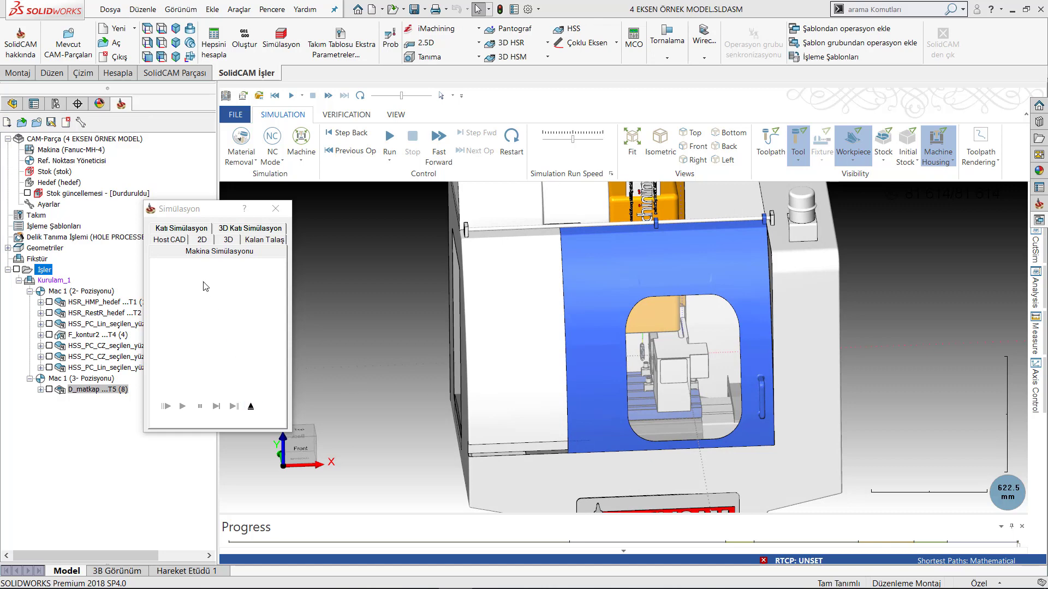
{"action": "left_click", "coordinate": [176, 232]}
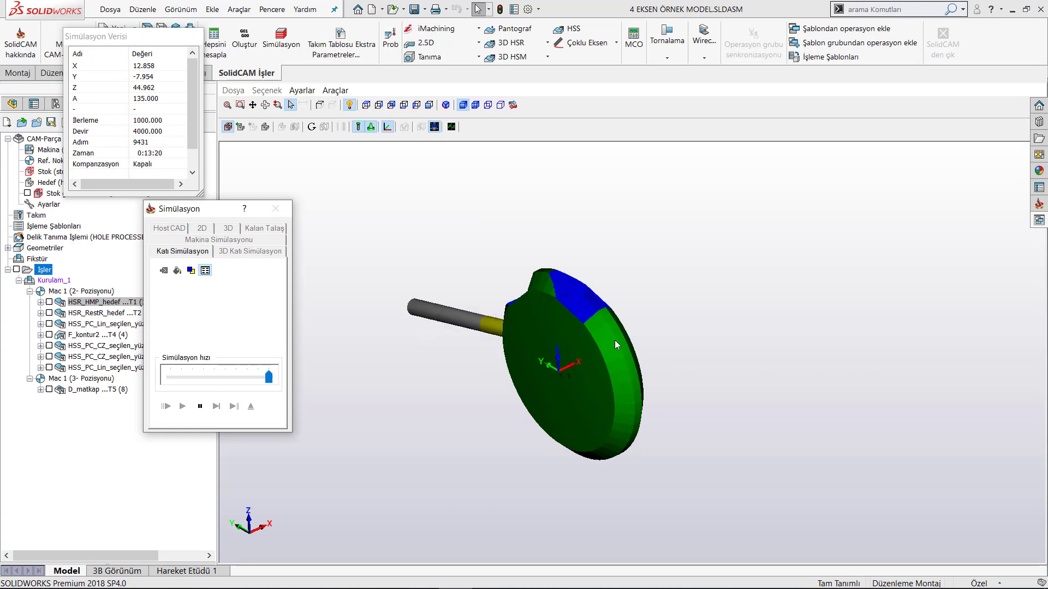
Rotate the disc to oblique and edge-on views as the solid simulation machines it
{"action": "mouse_move", "coordinate": [673, 339]}
{"action": "middle_mouse_down"}
{"action": "mouse_move", "coordinate": [595, 371]}
{"action": "mouse_move", "coordinate": [610, 371]}
{"action": "middle_mouse_up"}
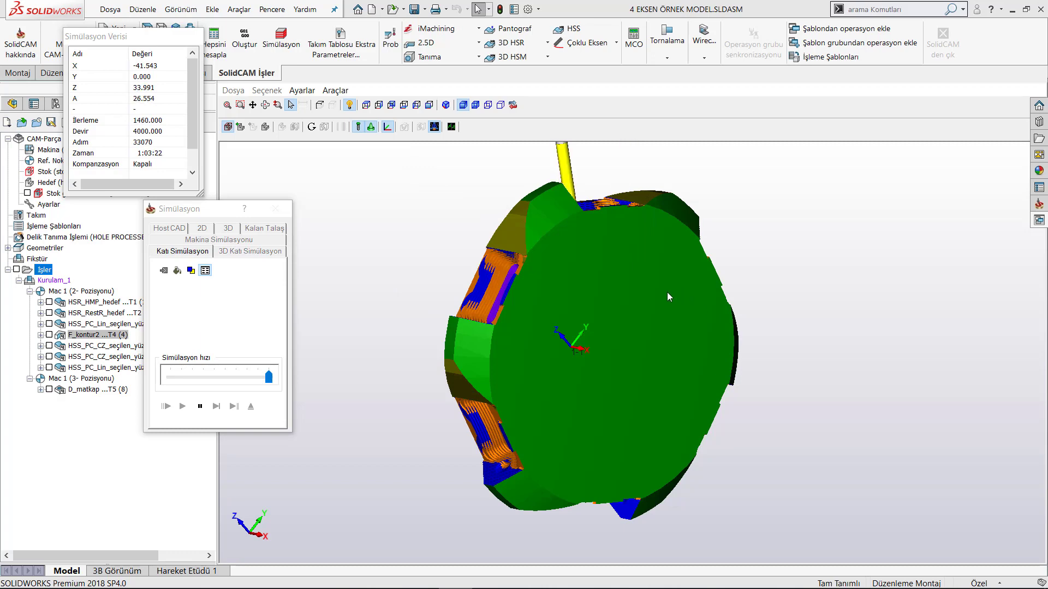
{"action": "mouse_move", "coordinate": [667, 293]}
{"action": "middle_mouse_down"}
{"action": "mouse_move", "coordinate": [675, 302]}
{"action": "mouse_move", "coordinate": [661, 303]}
{"action": "middle_mouse_up"}
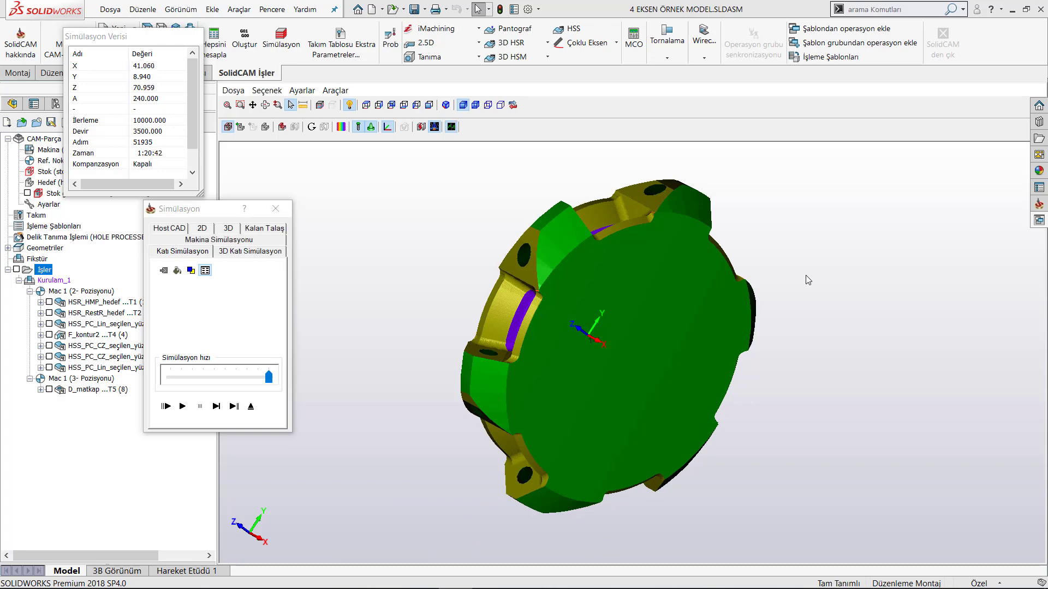
{"action": "mouse_move", "coordinate": [558, 313]}
{"action": "middle_mouse_down"}
{"action": "mouse_move", "coordinate": [585, 324]}
{"action": "mouse_move", "coordinate": [509, 389]}
{"action": "mouse_move", "coordinate": [507, 404]}
{"action": "mouse_move", "coordinate": [463, 390]}
{"action": "mouse_move", "coordinate": [414, 351]}
{"action": "mouse_move", "coordinate": [400, 292]}
{"action": "mouse_move", "coordinate": [355, 334]}
{"action": "middle_mouse_up"}
Exit the simulation and post-process the operations into G-code
{"action": "left_click", "coordinate": [252, 407]}
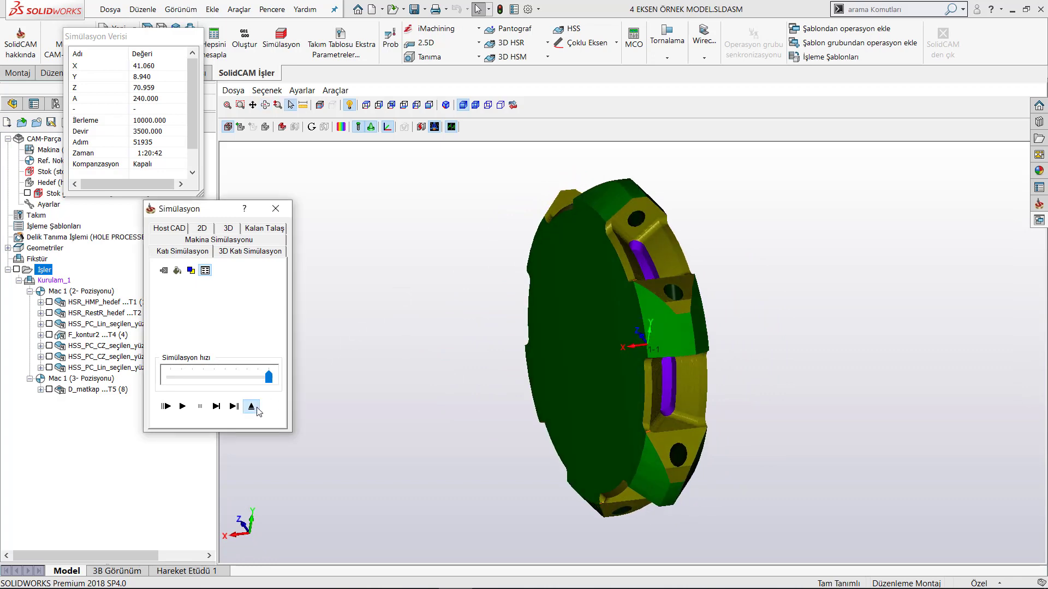
{"action": "left_click", "coordinate": [245, 38]}
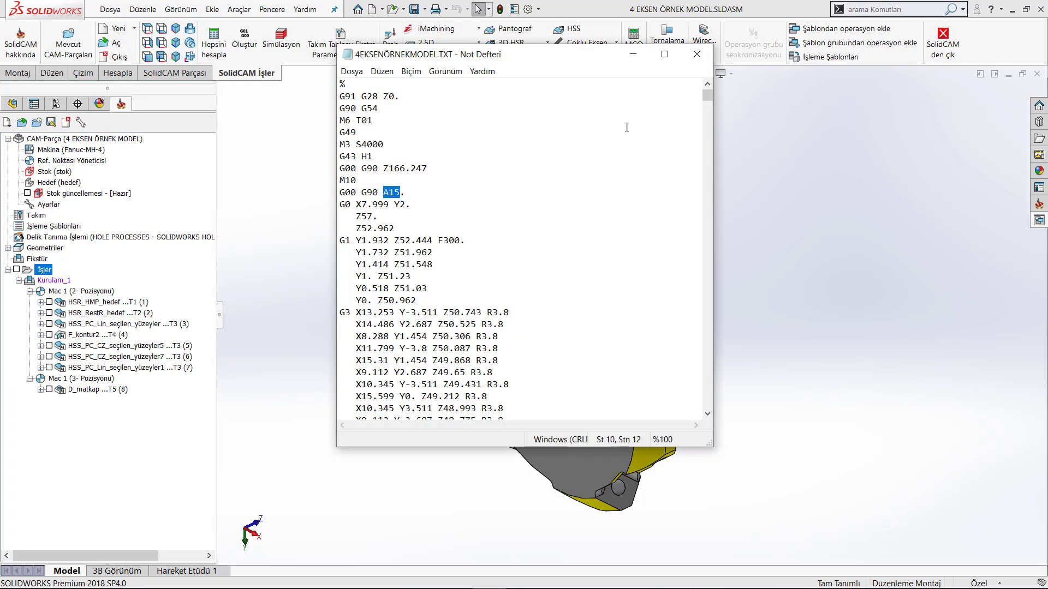
Maximize the G-code file in Notepad and scroll through the program
{"action": "left_click", "coordinate": [619, 143]}
{"action": "left_click_drag", "start_coordinate": [709, 96], "coordinate": [711, 103]}
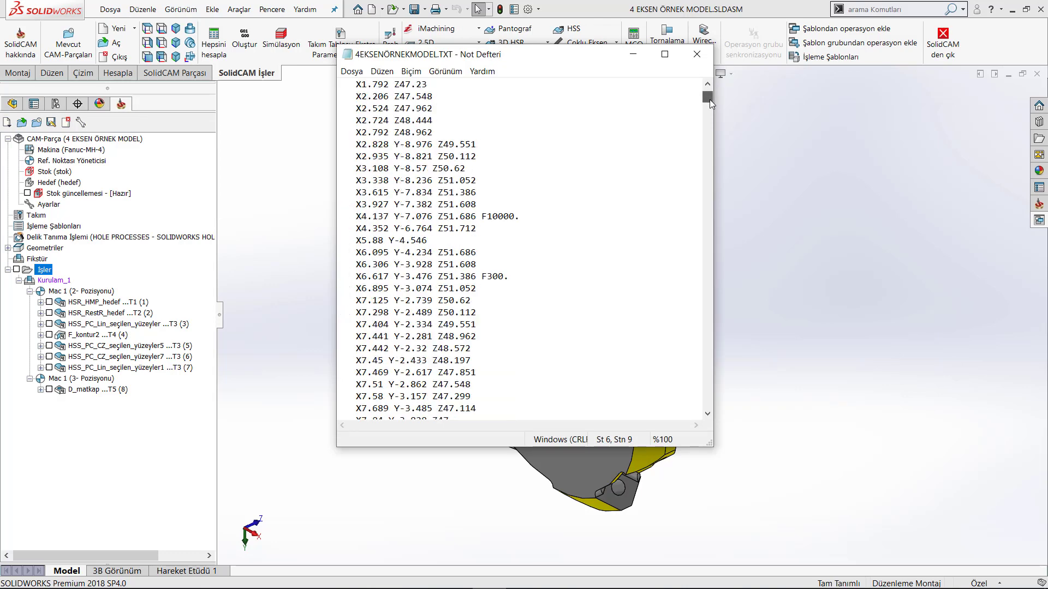
{"action": "left_click", "coordinate": [665, 54]}
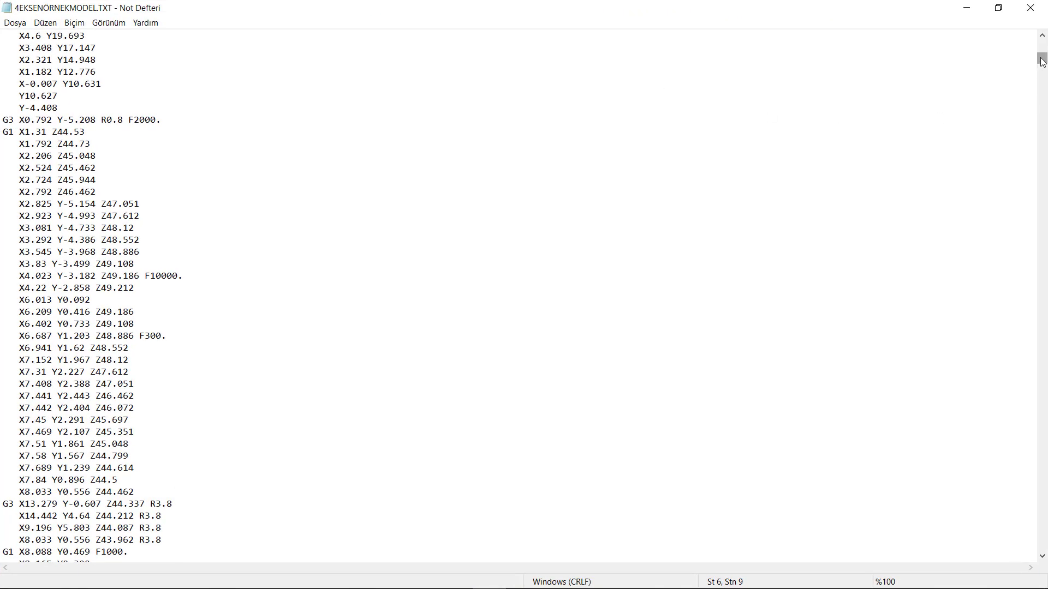
{"action": "left_click_drag", "start_coordinate": [1042, 61], "coordinate": [1044, 358]}
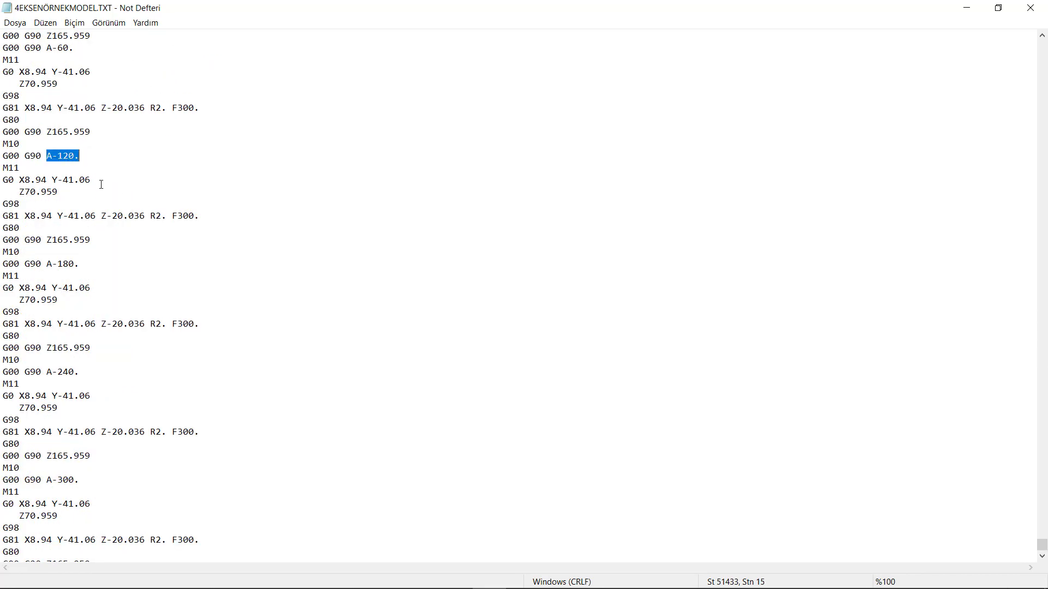
Highlight the A-axis indexing values A-180. through A-360., then close Notepad
{"action": "left_click_drag", "start_coordinate": [46, 266], "coordinate": [83, 266]}
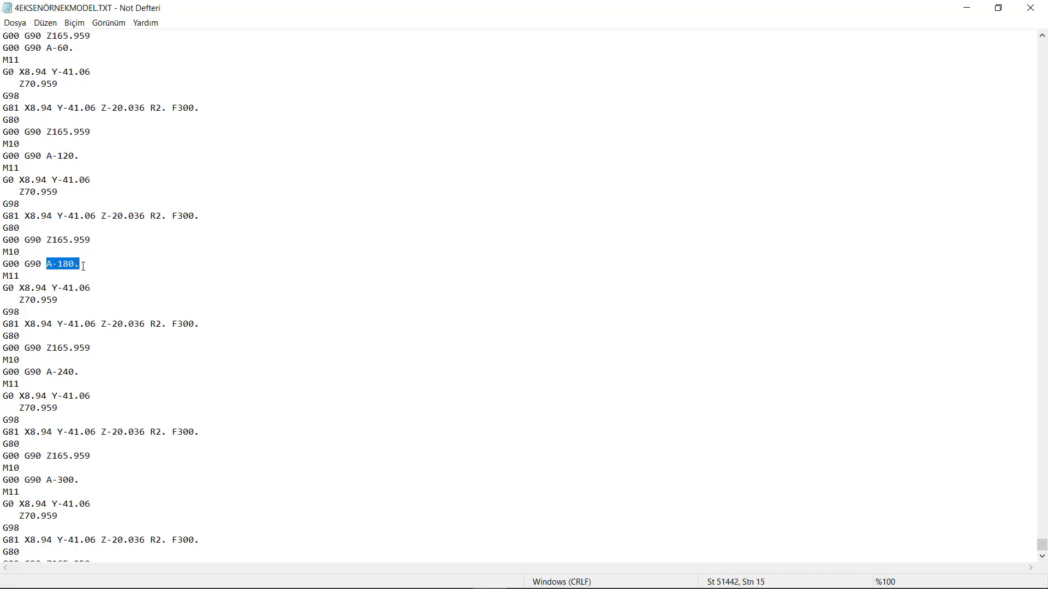
{"action": "scroll", "coordinate": [66, 343], "scroll_direction": "down", "scroll_amount": 2}
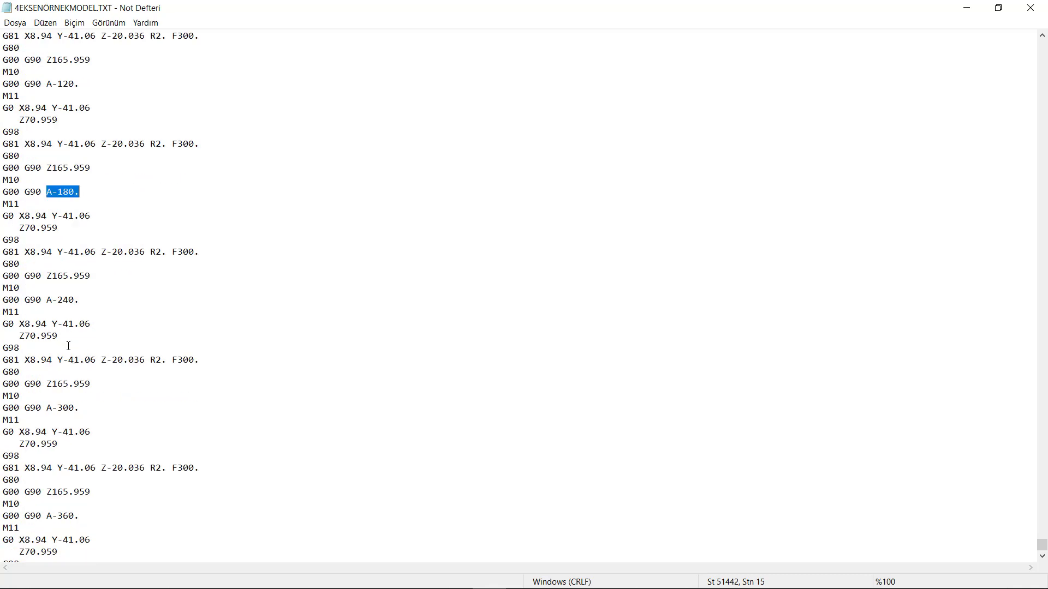
{"action": "scroll", "coordinate": [117, 346], "scroll_direction": "down", "scroll_amount": 1}
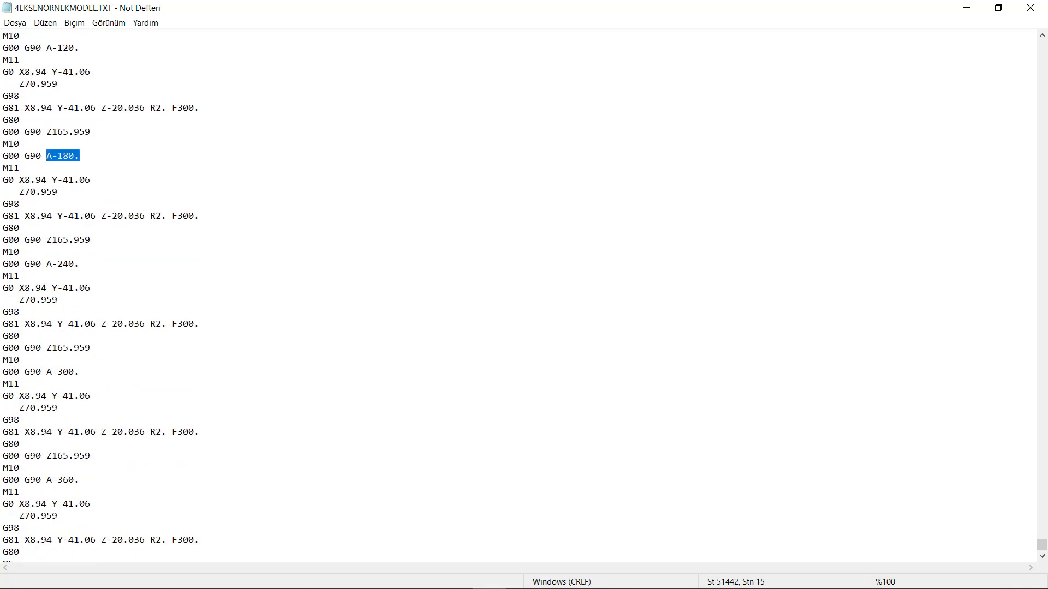
{"action": "left_click_drag", "start_coordinate": [46, 264], "coordinate": [83, 266]}
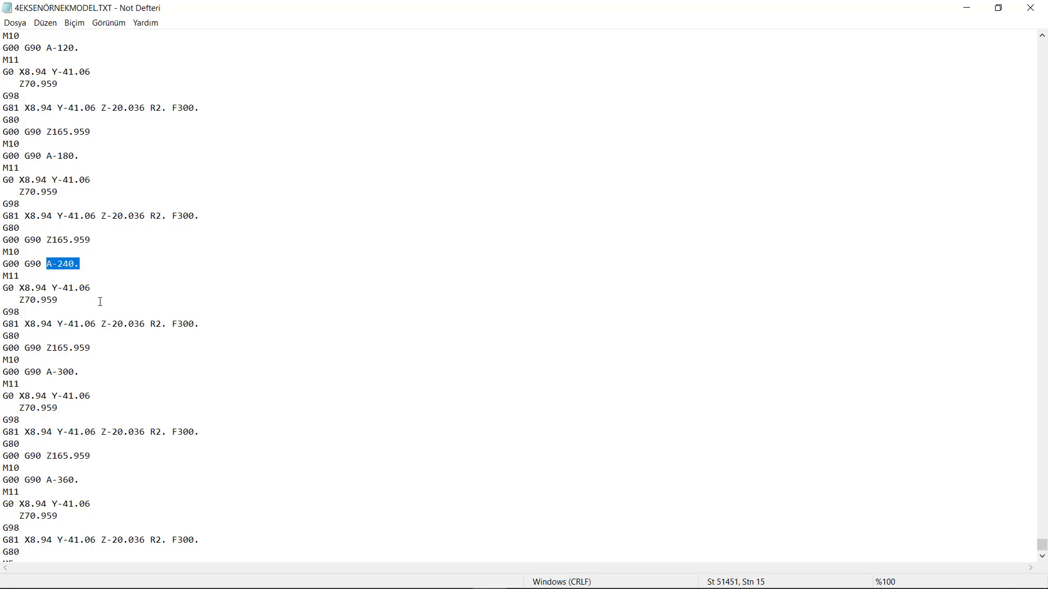
{"action": "left_click", "coordinate": [48, 373]}
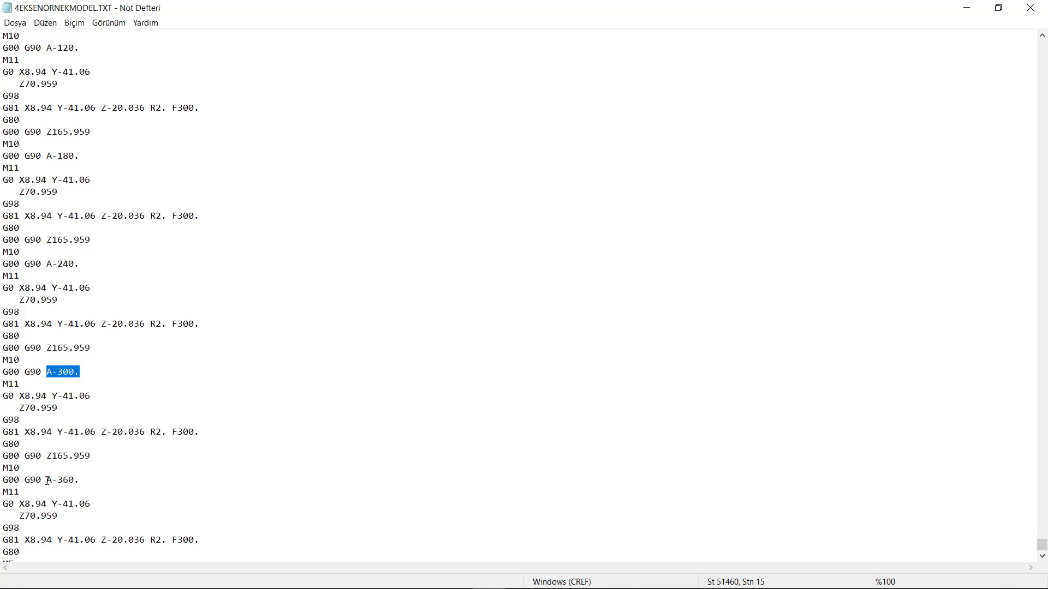
{"action": "left_click_drag", "start_coordinate": [48, 480], "coordinate": [81, 482]}
{"action": "scroll", "coordinate": [86, 482], "scroll_direction": "down", "scroll_amount": 1}
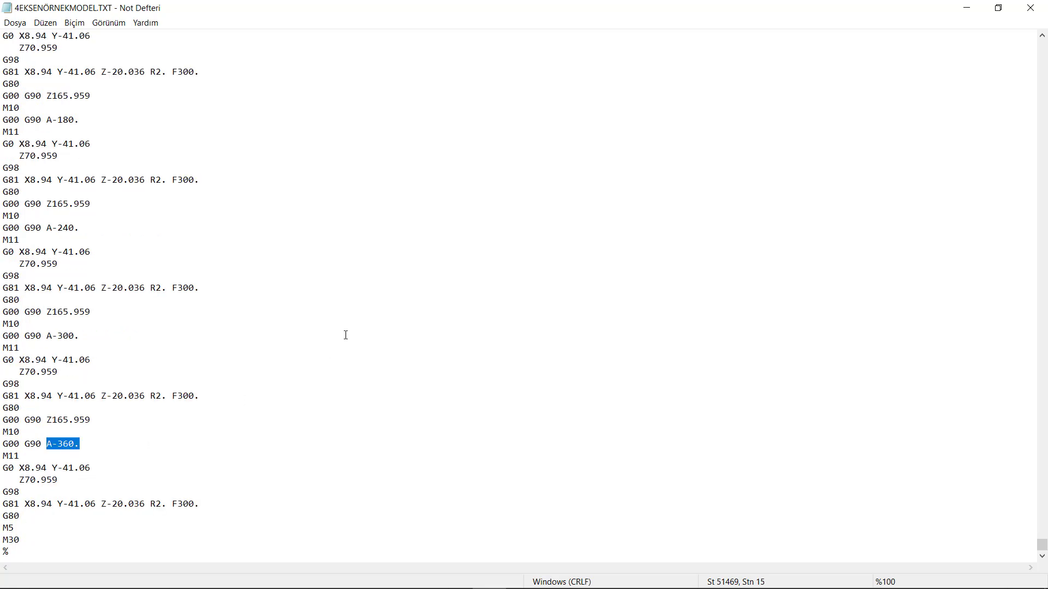
{"action": "left_click", "coordinate": [1030, 7]}
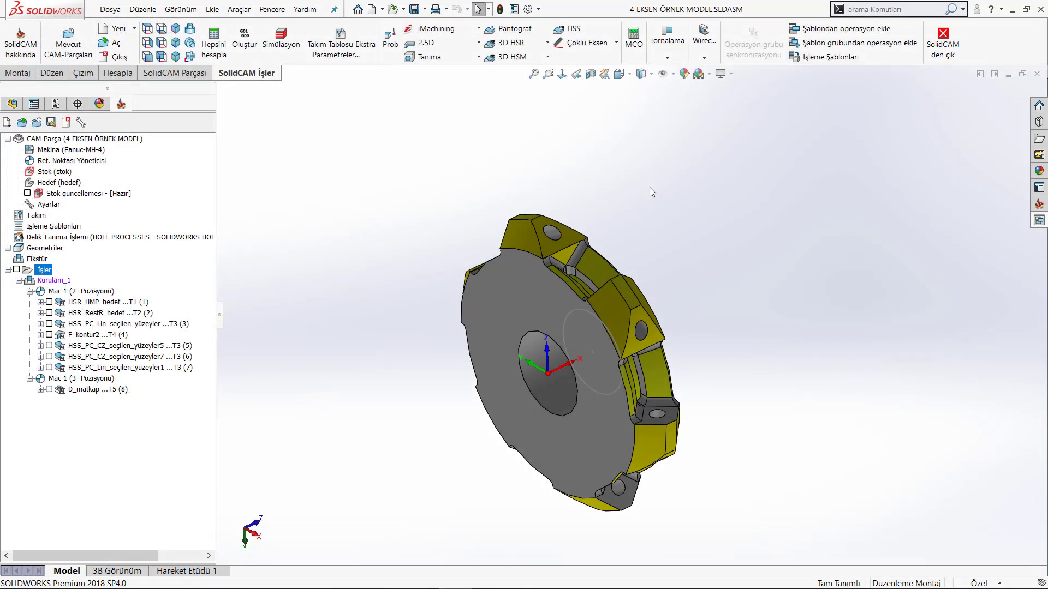